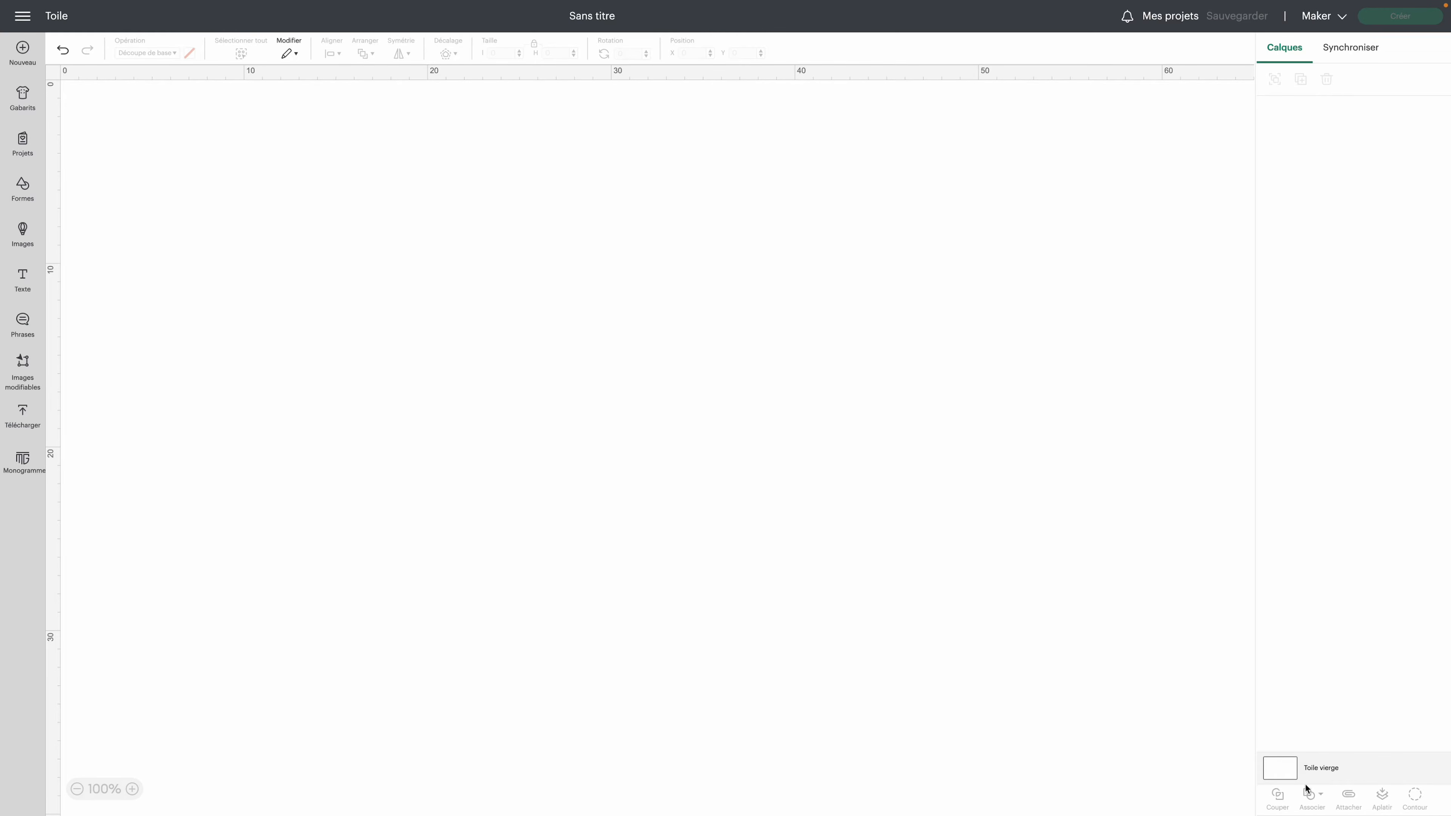
Step: Insert a star shape and place it at about X 16.3 cm, Y 8.5 cm on the canvas
{"action": "left_click", "coordinate": [26, 189]}
{"action": "left_click", "coordinate": [249, 177]}
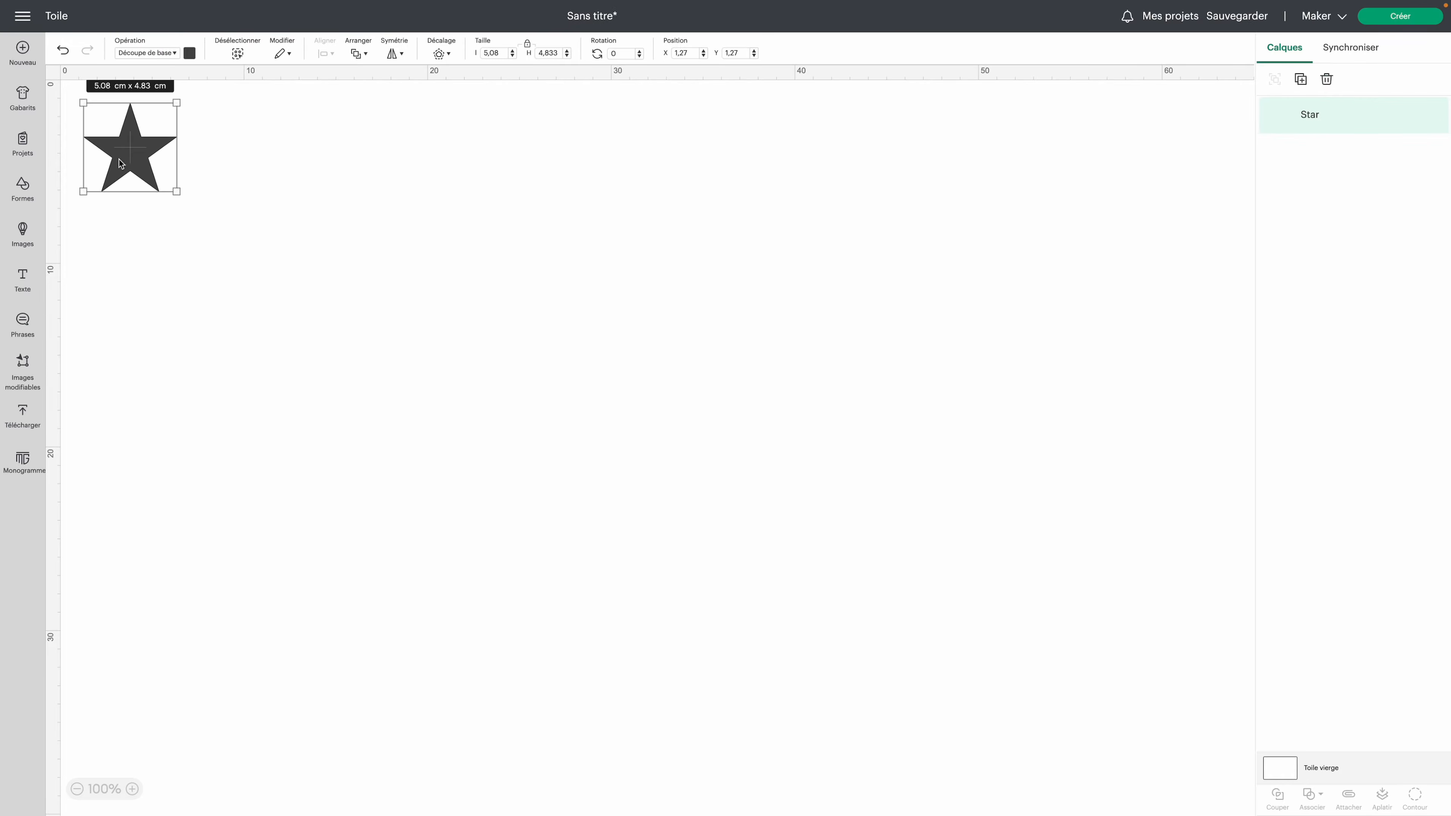
{"action": "left_click_drag", "start_coordinate": [139, 153], "coordinate": [415, 286]}
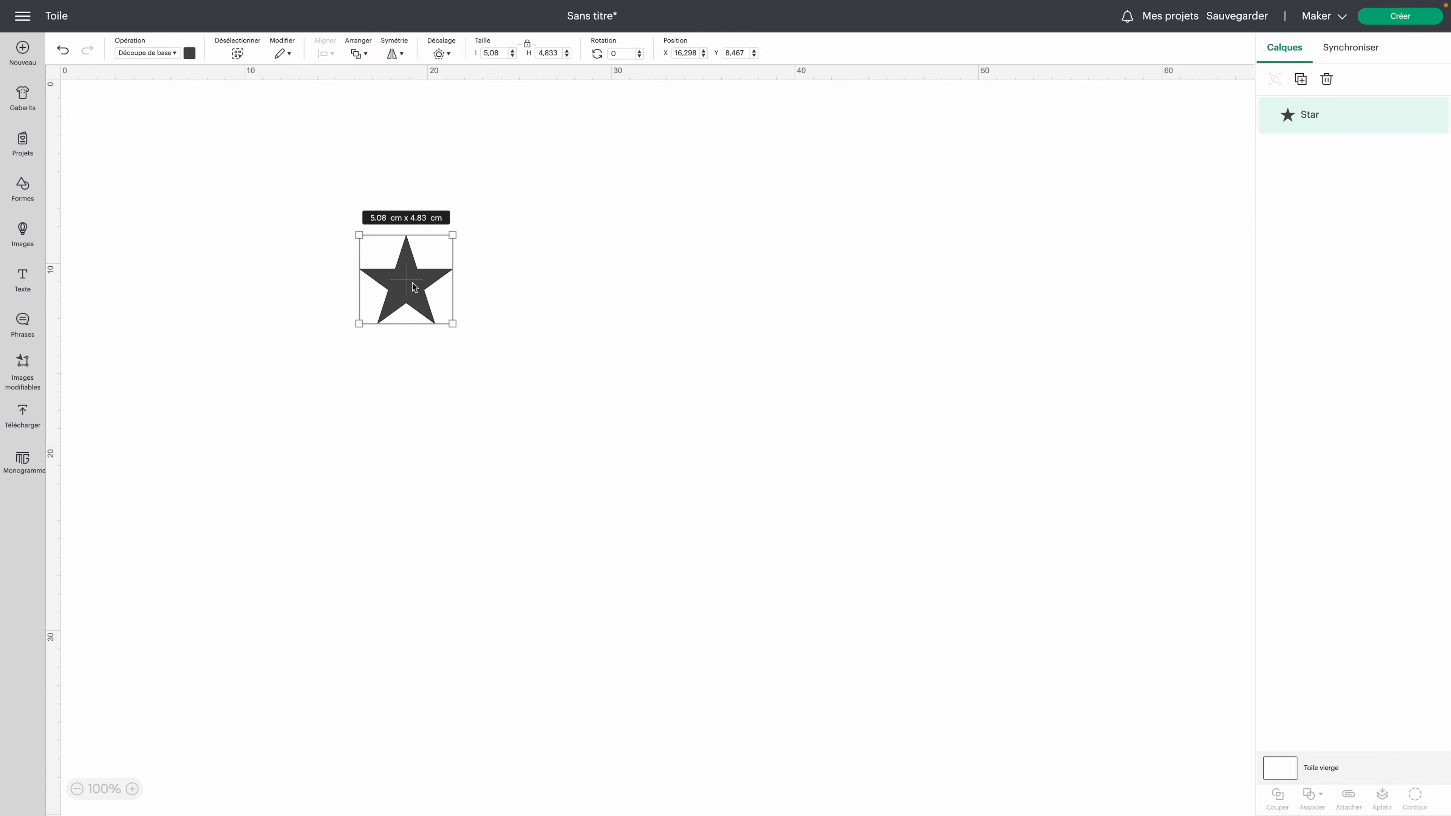
Step: Insert a circle shape and place it so it overlaps the star's lower right side
{"action": "left_click", "coordinate": [23, 185]}
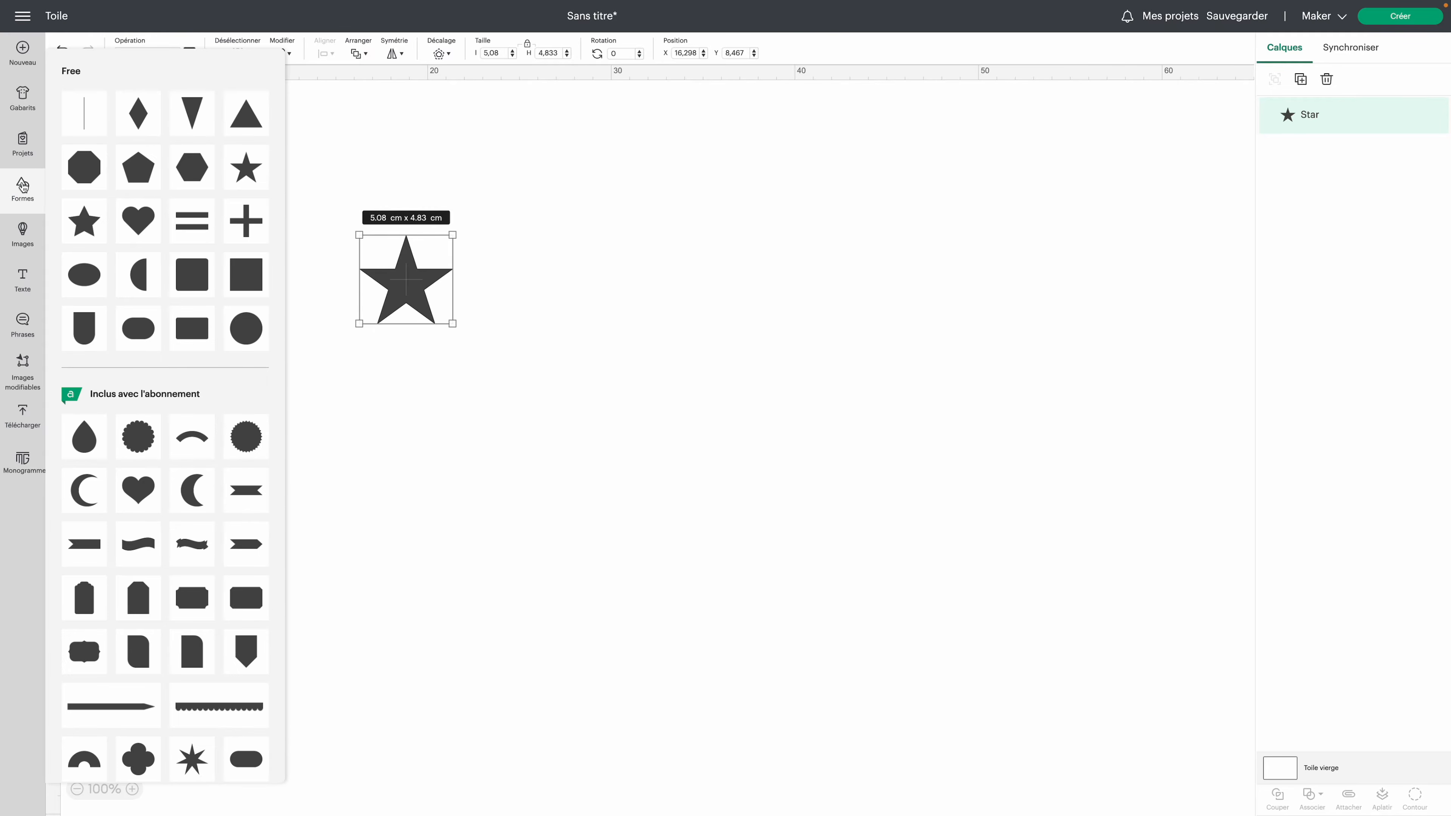
{"action": "left_click", "coordinate": [254, 326]}
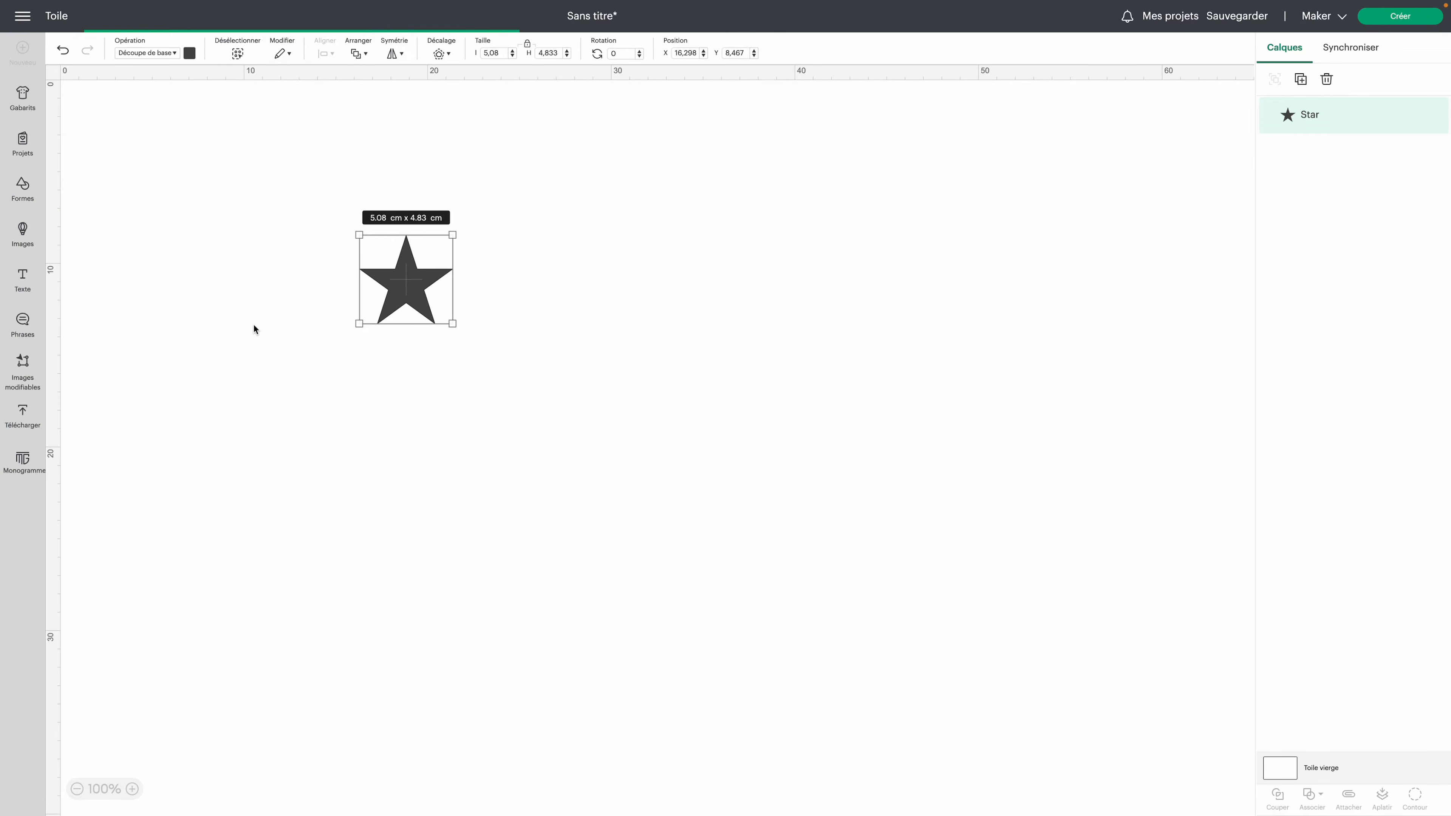
{"action": "left_click_drag", "start_coordinate": [162, 187], "coordinate": [446, 313]}
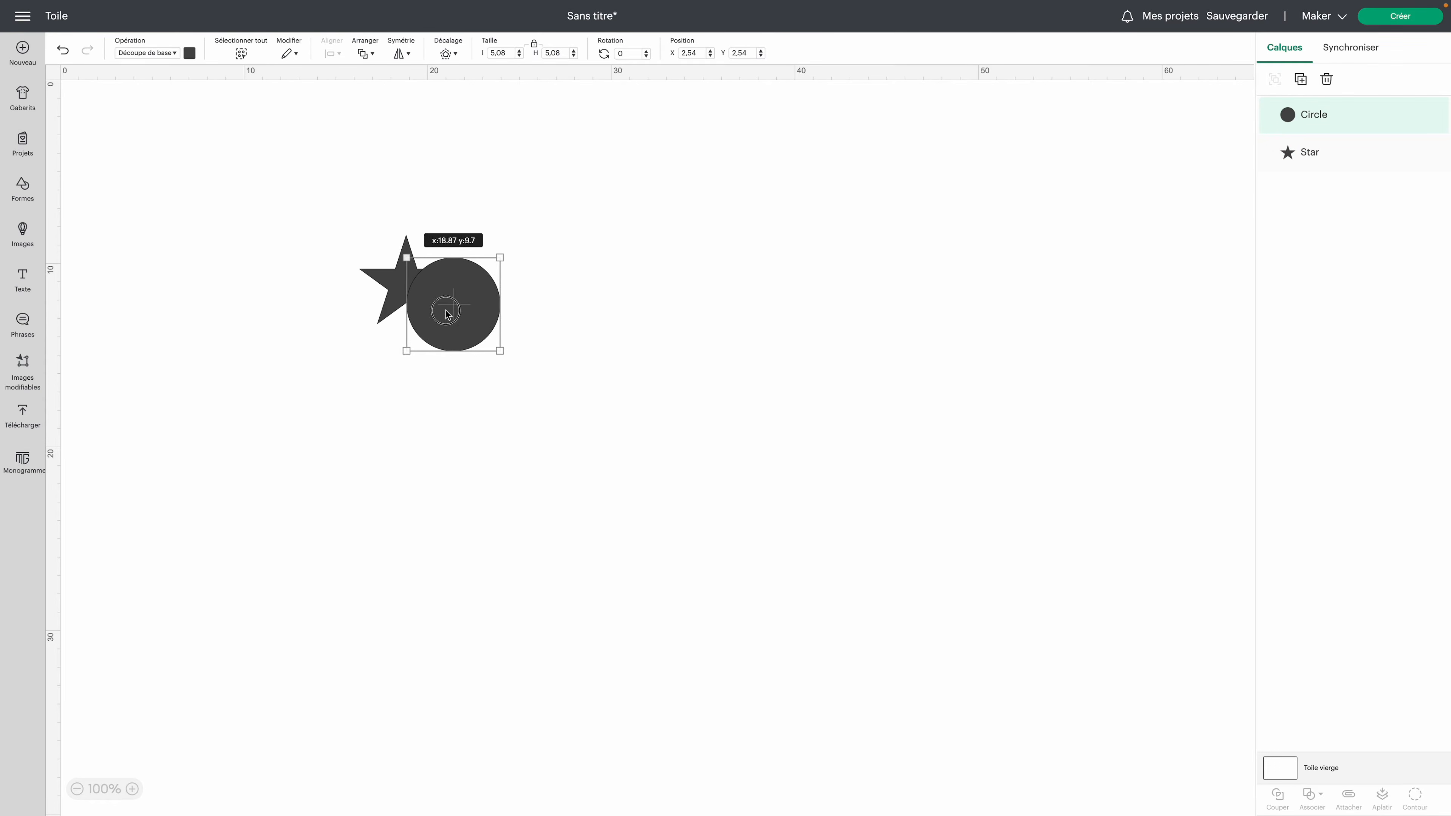
Step: Recolor both the star and the circle light blue
{"action": "left_click_drag", "start_coordinate": [281, 194], "coordinate": [506, 356]}
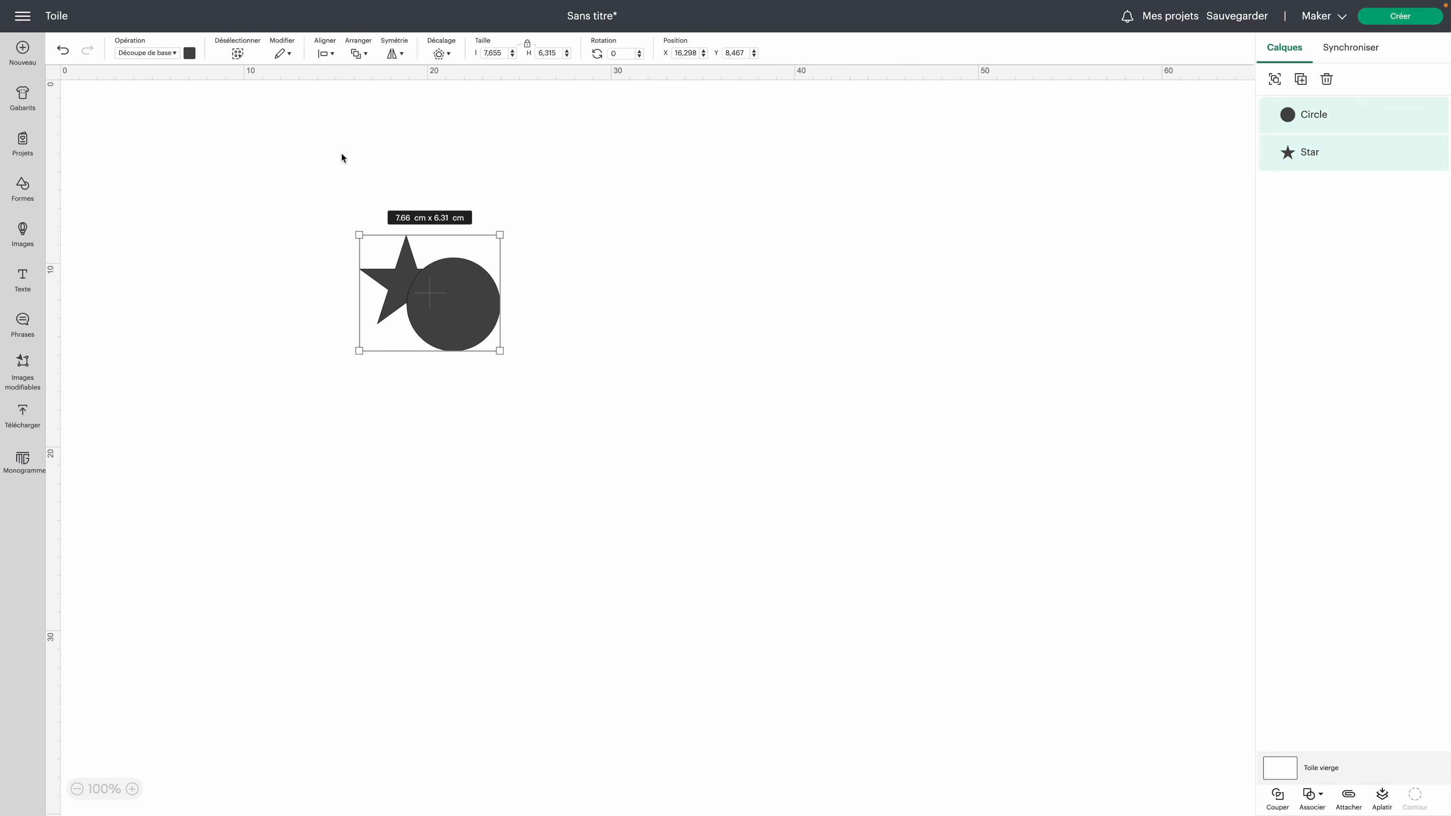
{"action": "left_click", "coordinate": [189, 52]}
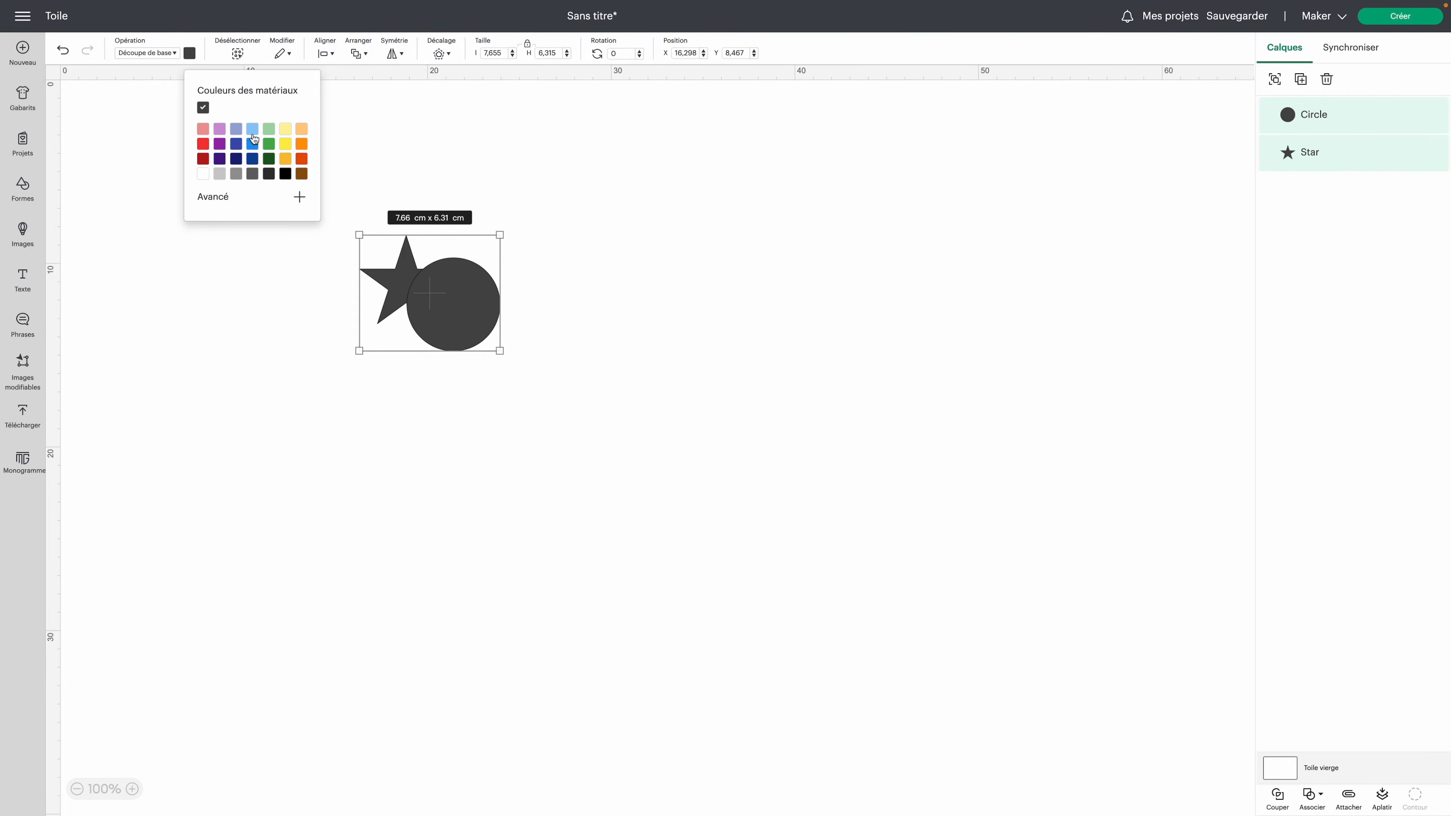
{"action": "left_click", "coordinate": [252, 135]}
{"action": "left_click", "coordinate": [489, 265]}
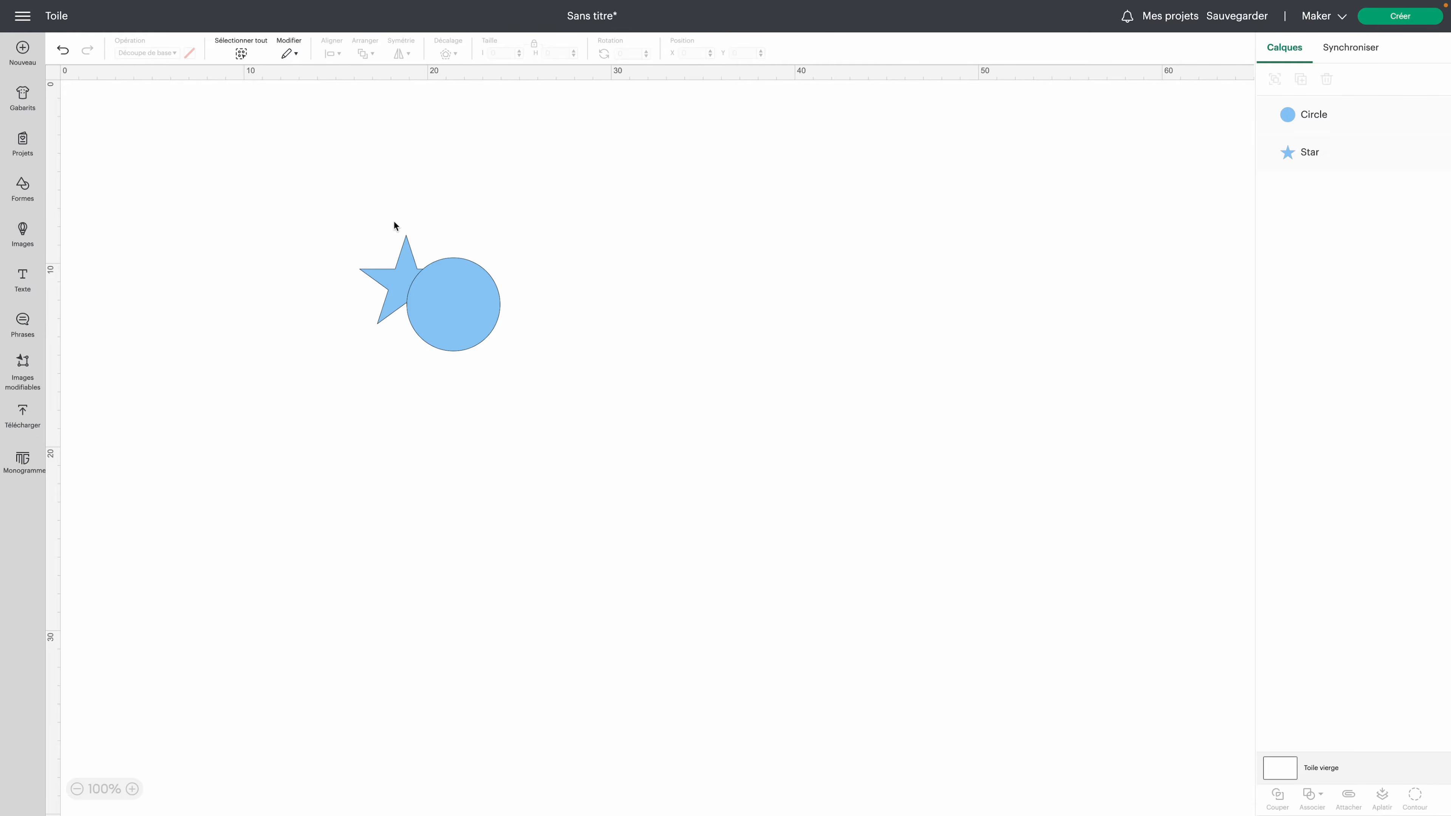
Step: Combine the overlapping star and circle with the Lier operation
{"action": "left_click_drag", "start_coordinate": [496, 175], "coordinate": [303, 417]}
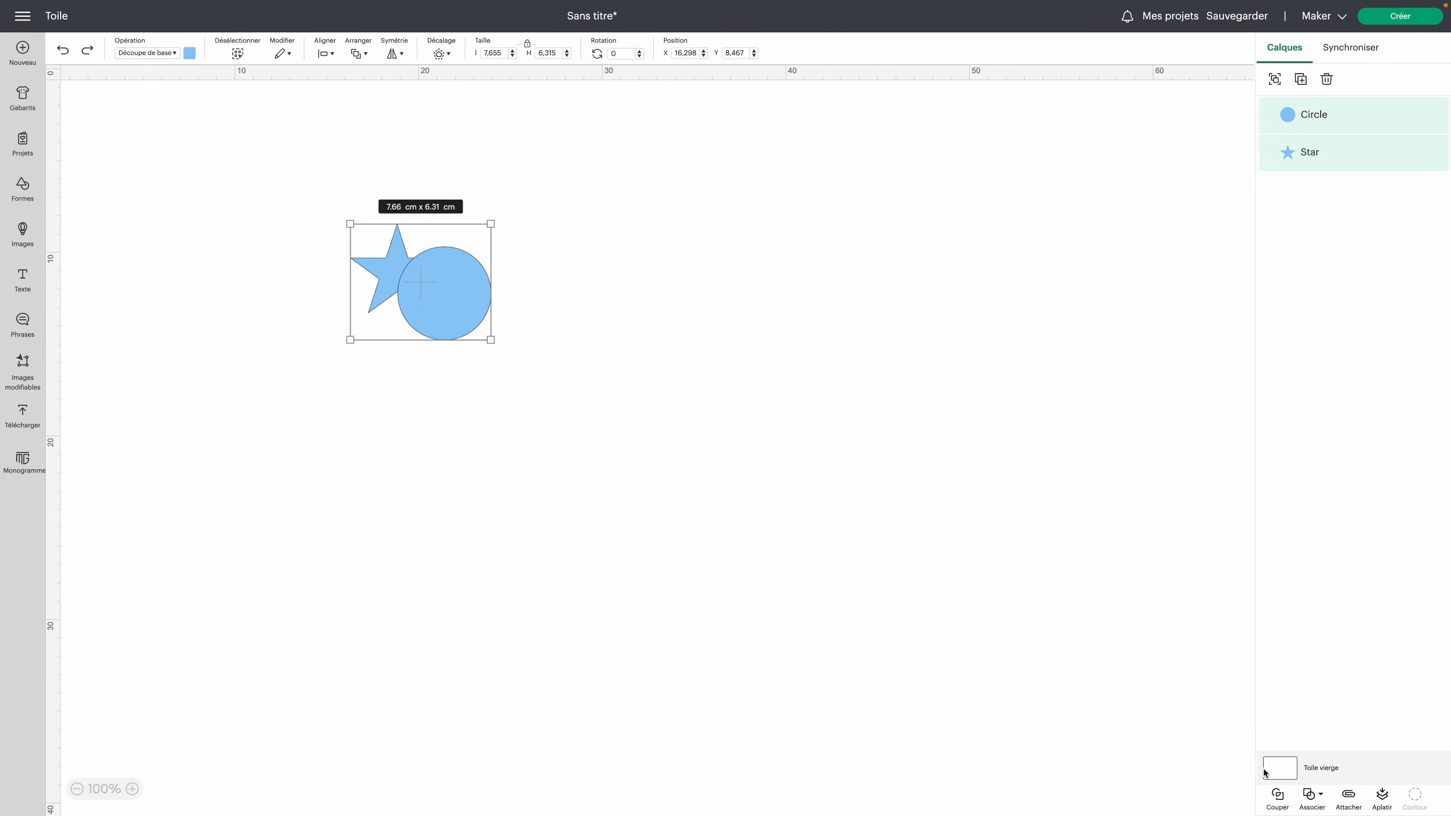
{"action": "left_click", "coordinate": [1320, 803]}
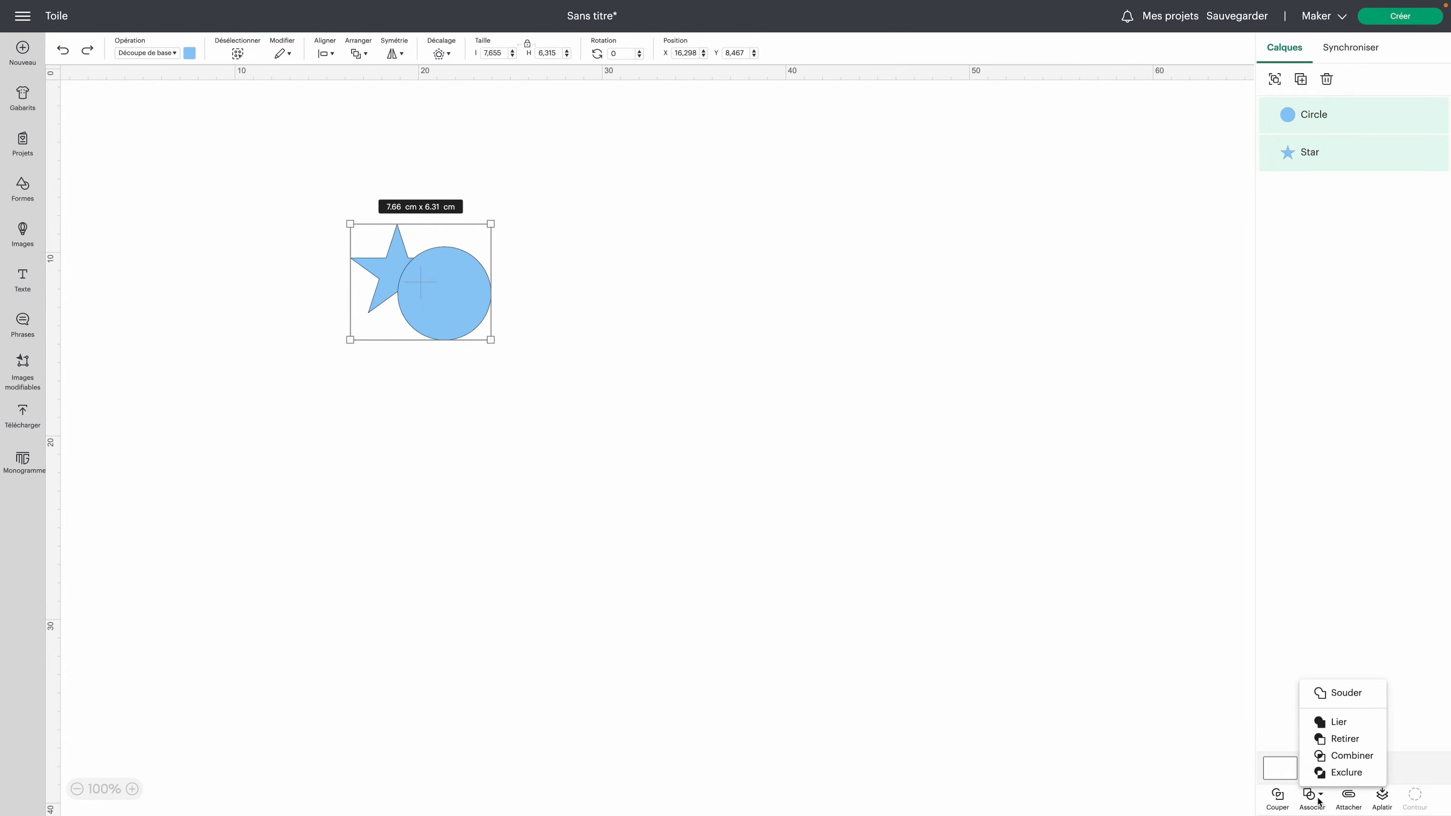
{"action": "left_click", "coordinate": [1355, 722]}
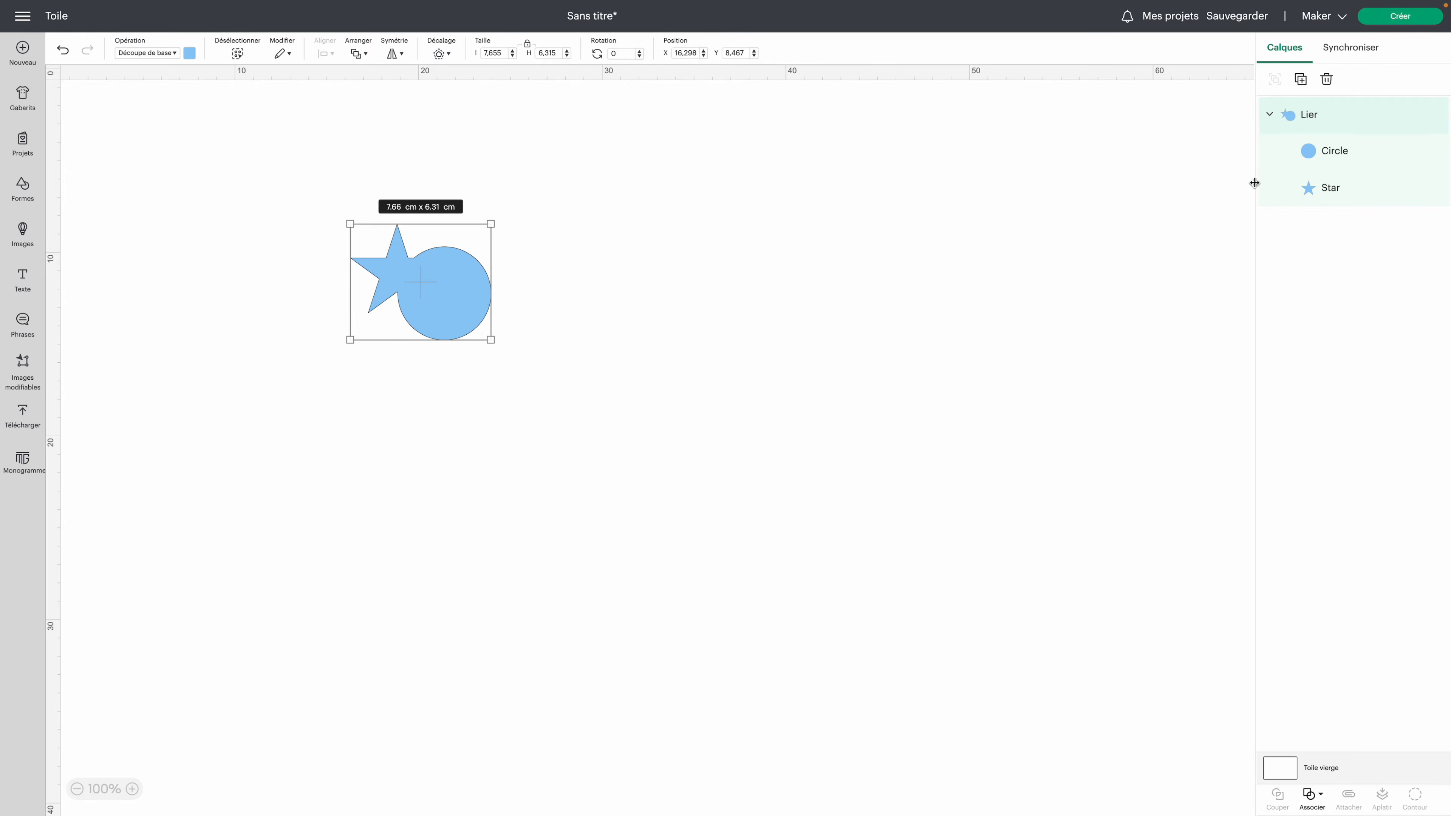
Step: Move only the circle inside the Lier group upward so it overlaps the star's upper right part
{"action": "left_click", "coordinate": [1353, 155]}
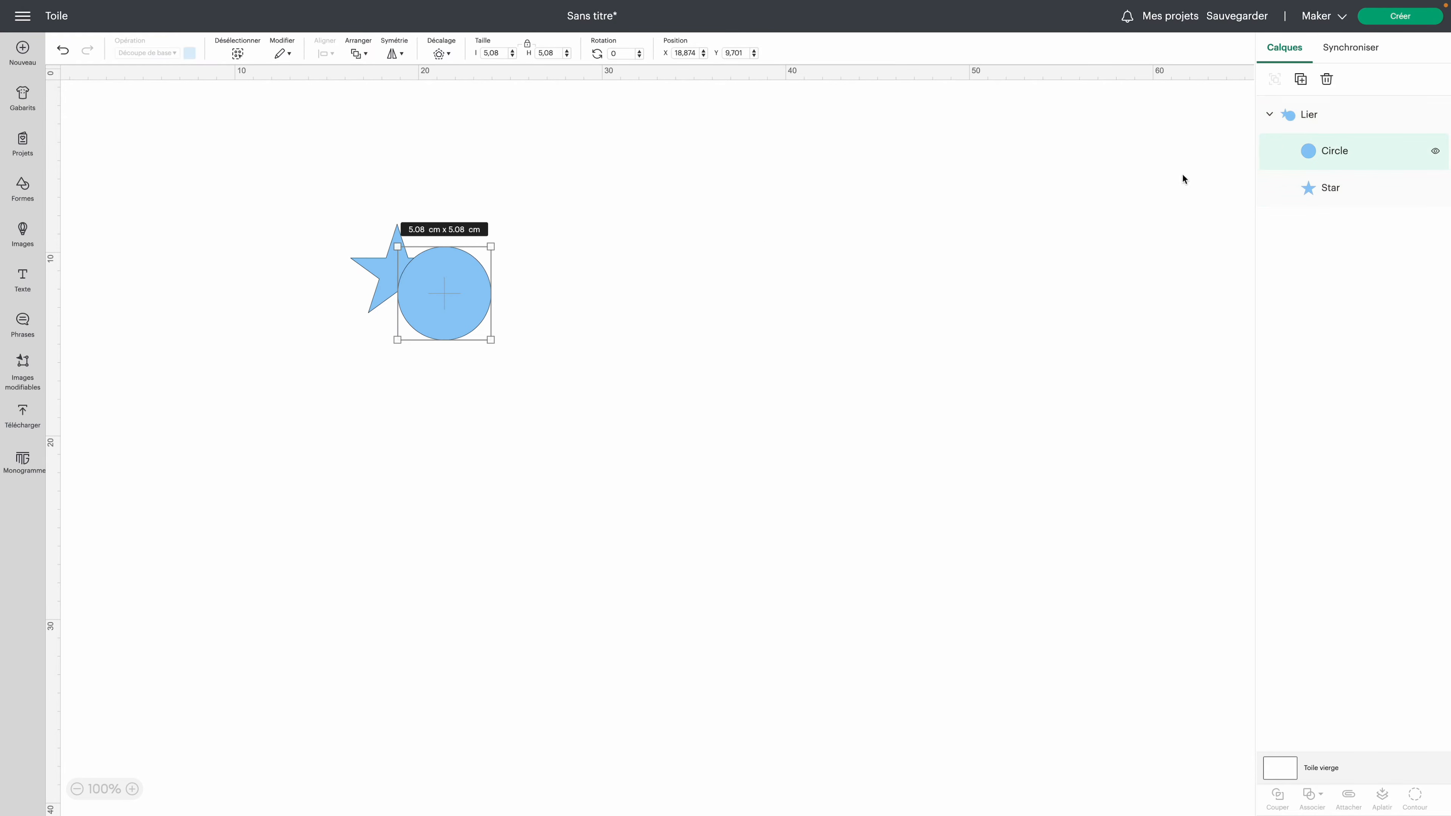
{"action": "left_click_drag", "start_coordinate": [435, 279], "coordinate": [433, 215]}
{"action": "left_click", "coordinate": [701, 235]}
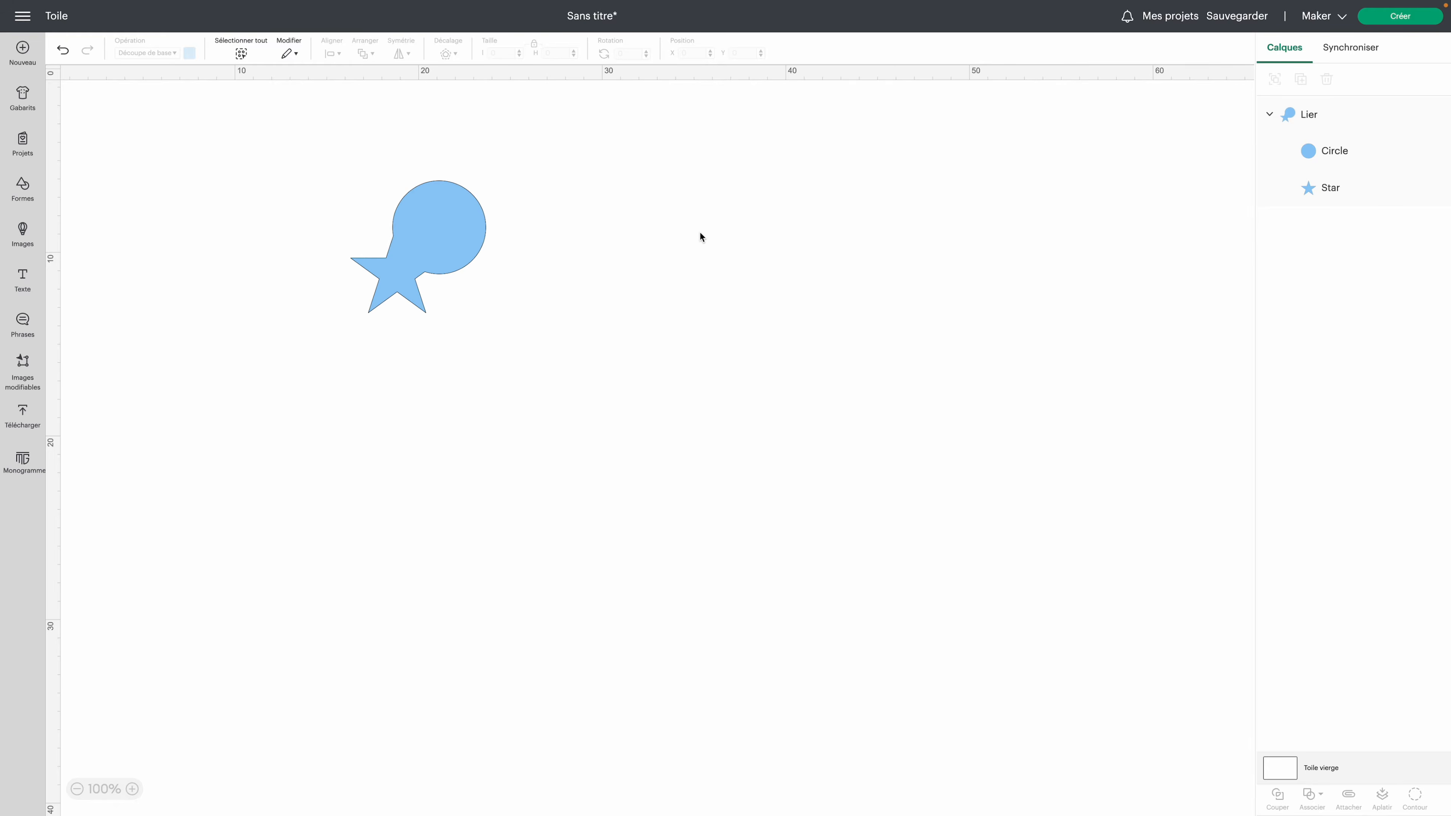
Step: Preview the combined shape on the cutting mat with on-mat loading for all materials, and return to the canvas
{"action": "left_click", "coordinate": [1401, 16]}
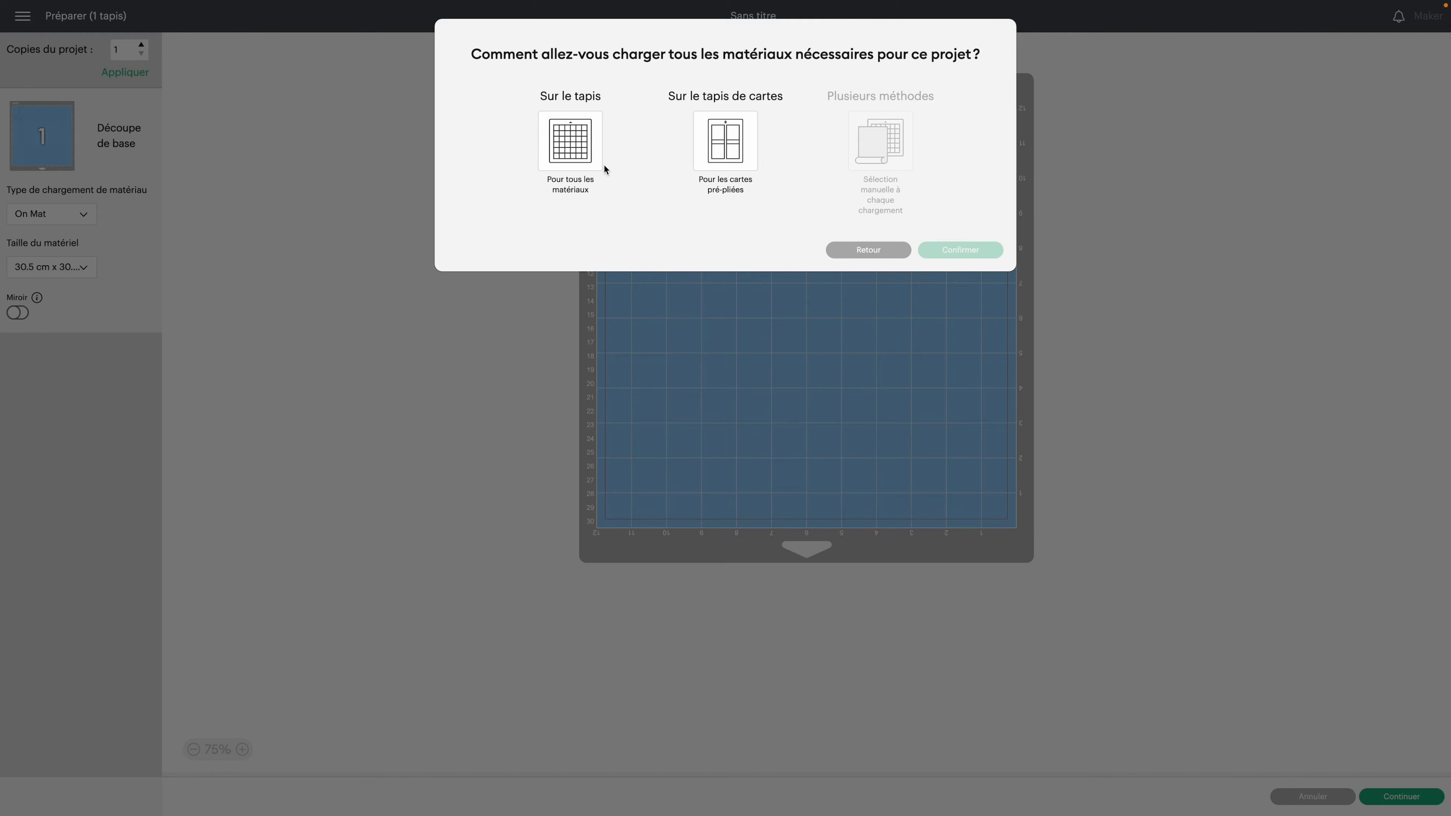
{"action": "left_click", "coordinate": [592, 165]}
{"action": "left_click", "coordinate": [983, 306]}
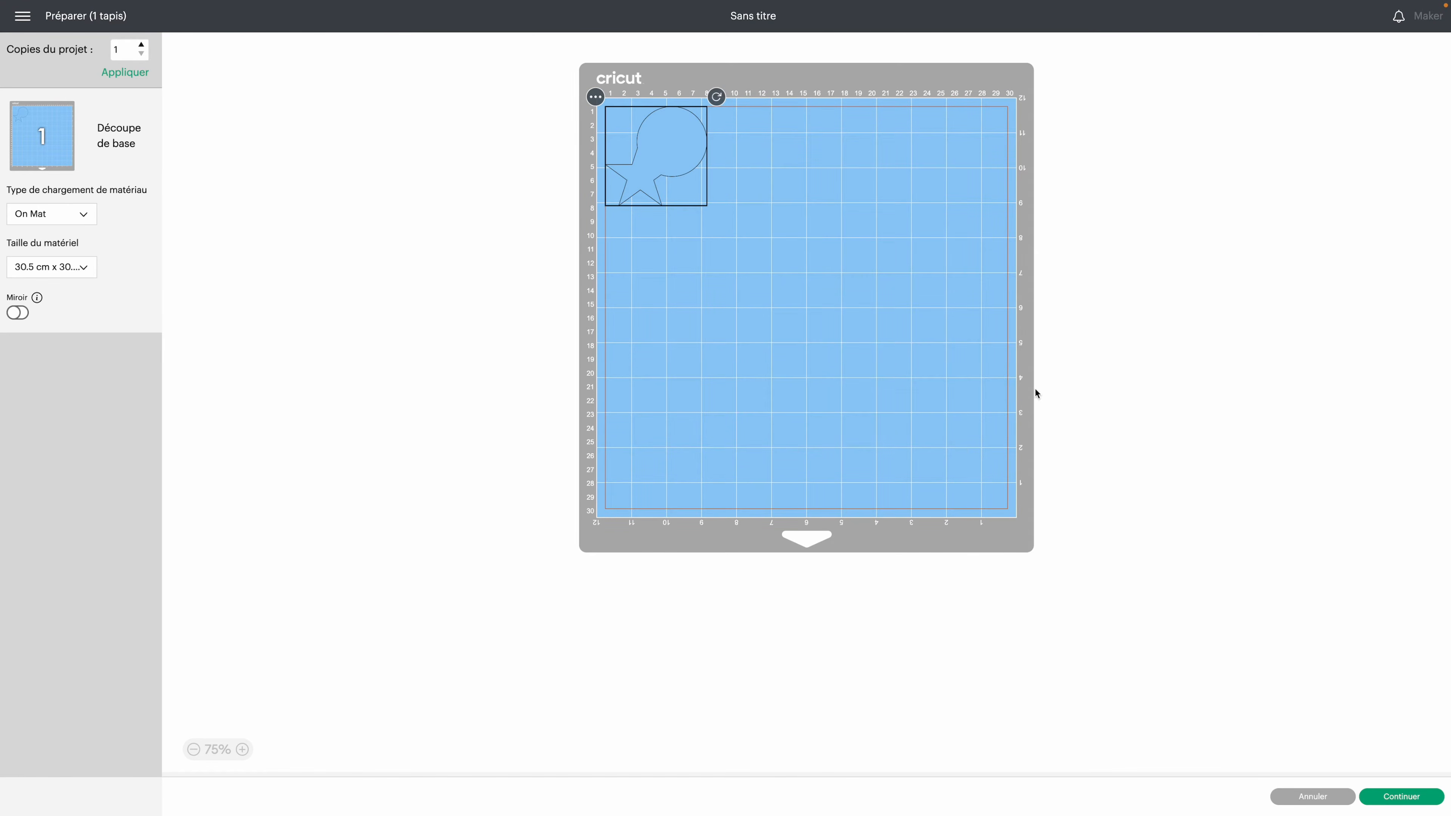
{"action": "left_click", "coordinate": [1294, 795]}
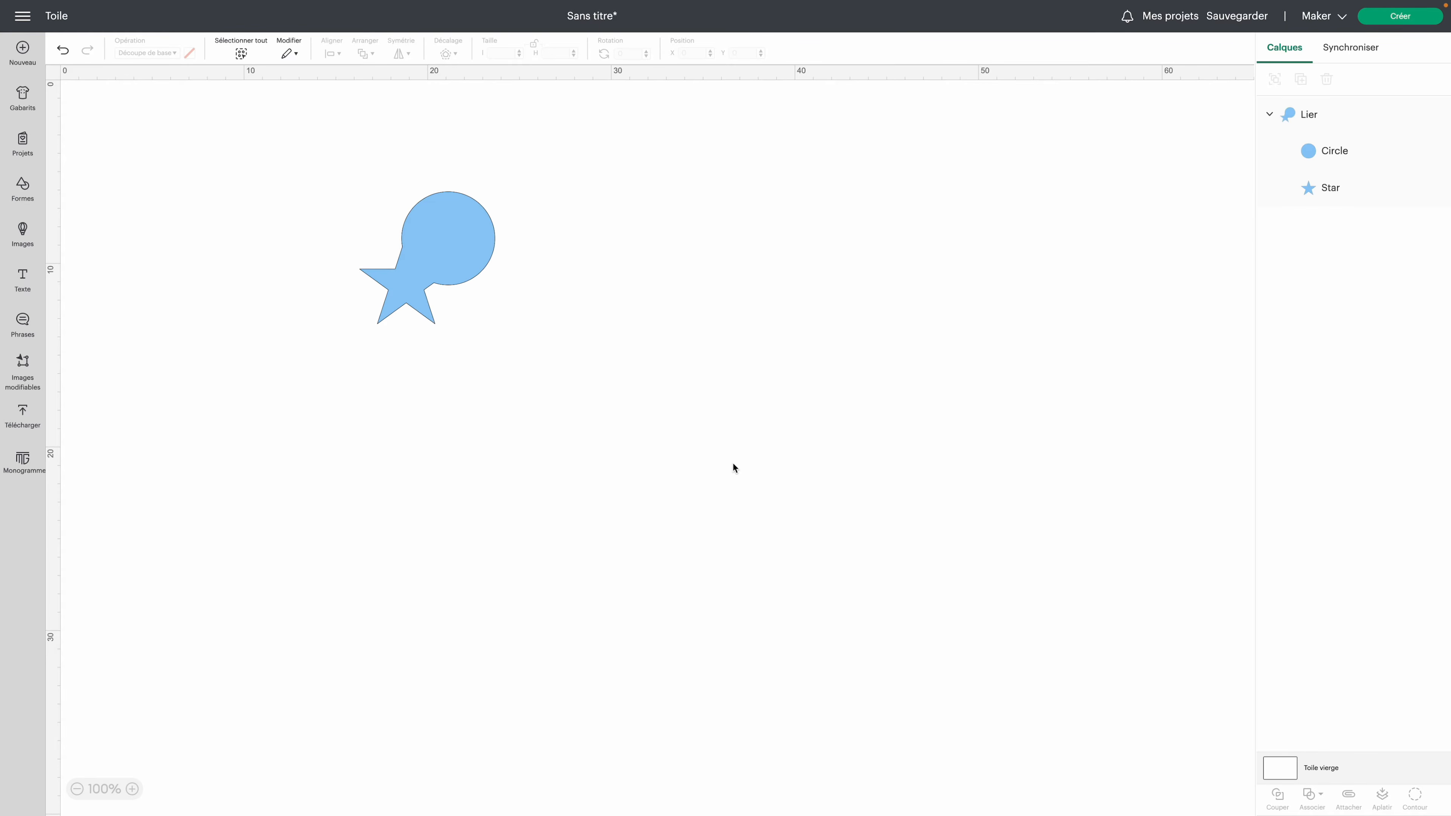
Step: Try merging the Lier group's layers with Fusionner les calques and moving the merged shape, and undo both changes
{"action": "left_click", "coordinate": [1319, 117]}
{"action": "left_click", "coordinate": [1317, 800]}
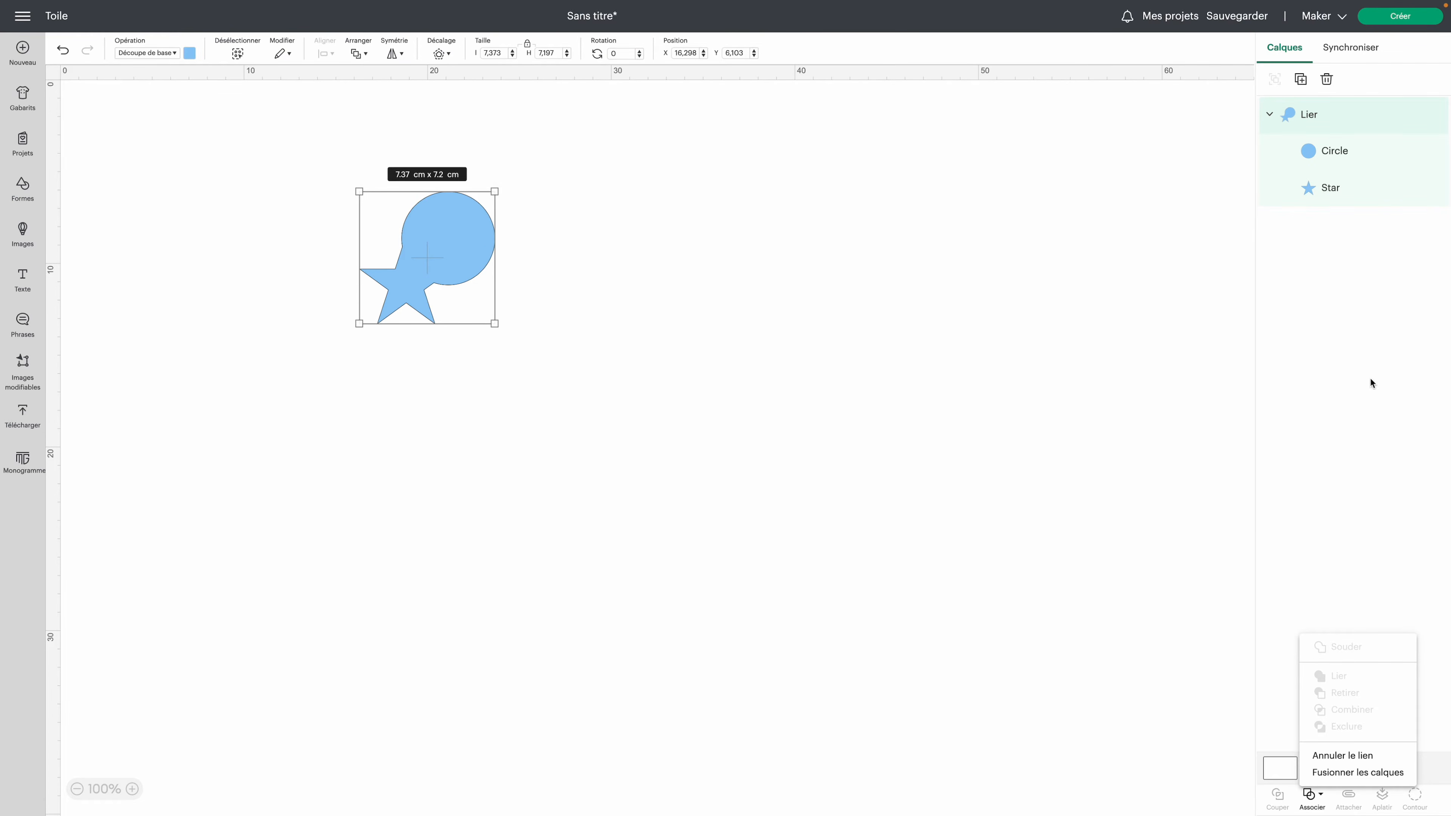
{"action": "left_click", "coordinate": [1314, 773]}
{"action": "left_click_drag", "start_coordinate": [463, 230], "coordinate": [495, 247]}
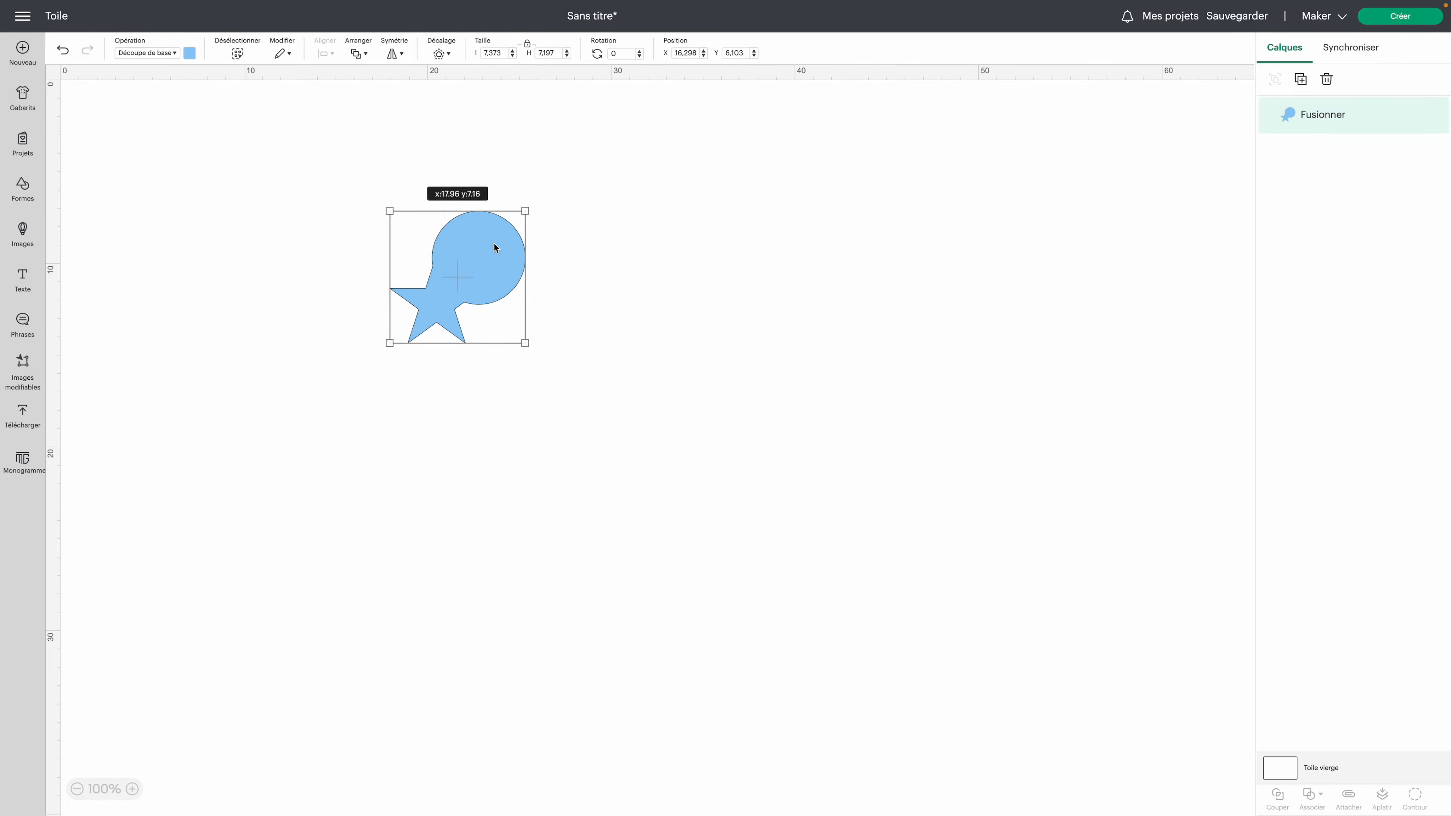
{"action": "left_click", "coordinate": [62, 54]}
{"action": "left_click", "coordinate": [63, 55]}
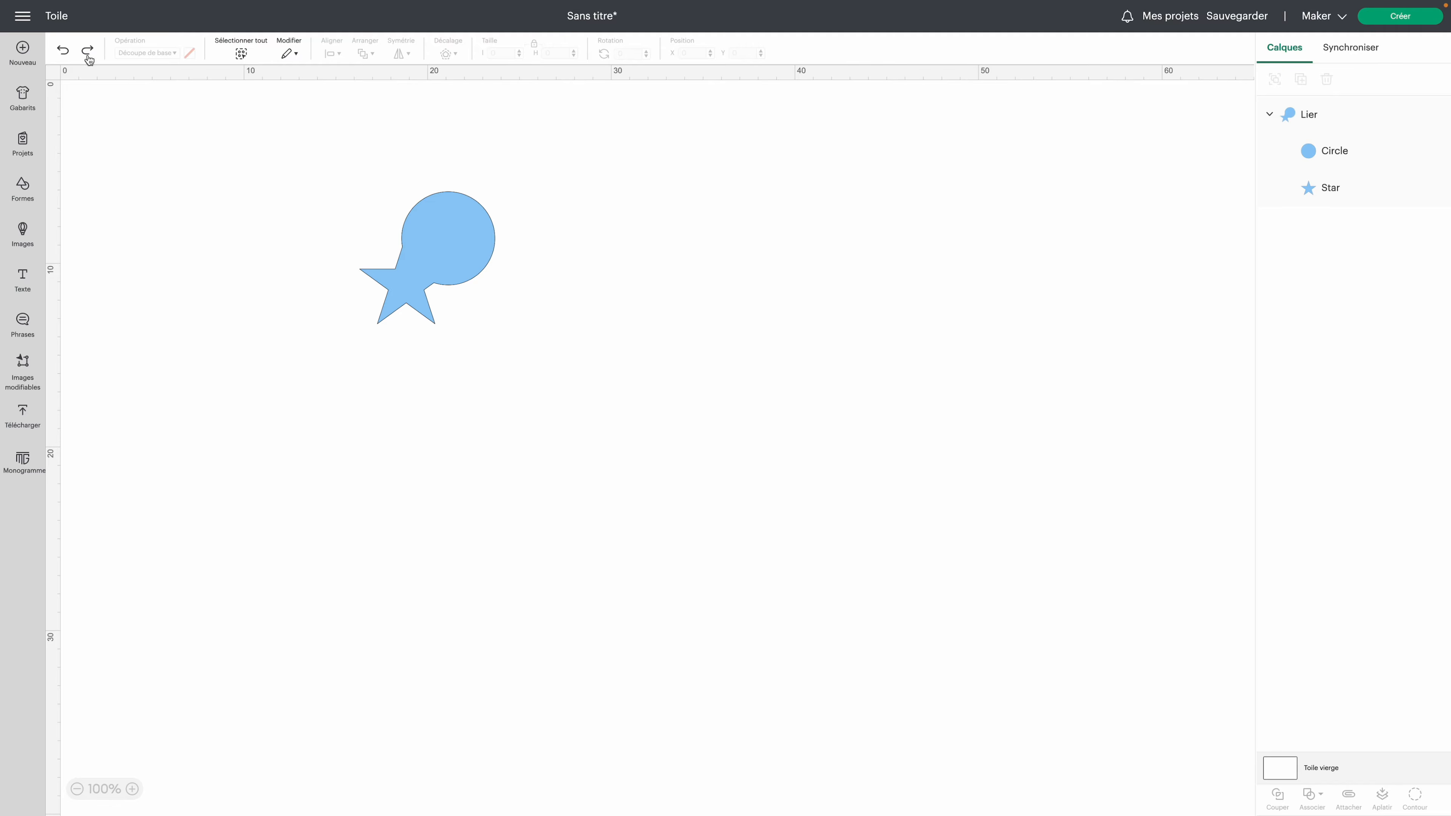
Step: Move the Lier group to the right and separate its circle from the star
{"action": "left_click_drag", "start_coordinate": [482, 237], "coordinate": [701, 241]}
{"action": "left_click", "coordinate": [1334, 151]}
{"action": "left_click", "coordinate": [602, 247]}
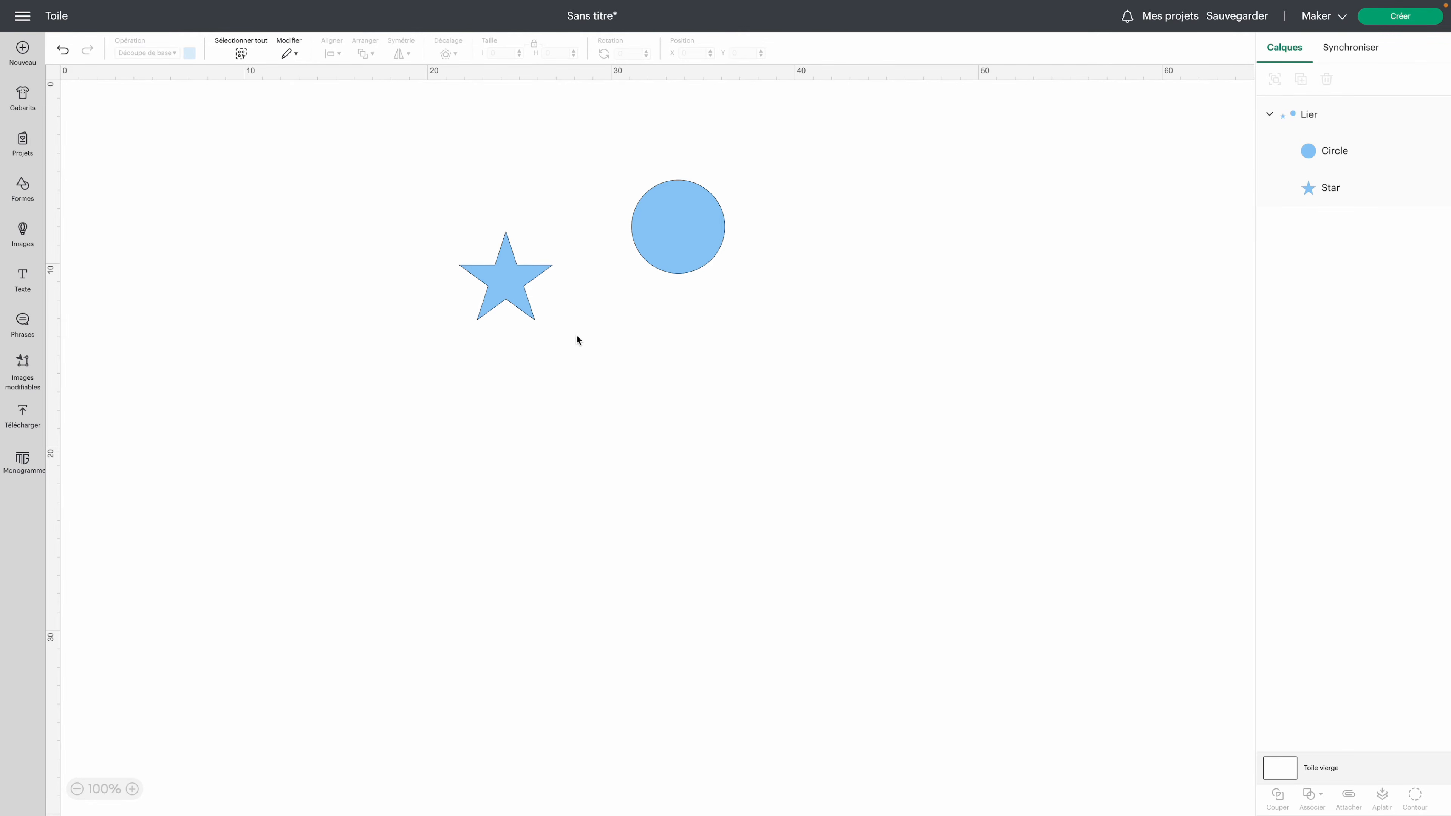
Step: Duplicate the star from the Lier group eight times
{"action": "left_click", "coordinate": [524, 306]}
{"action": "left_click", "coordinate": [1363, 194]}
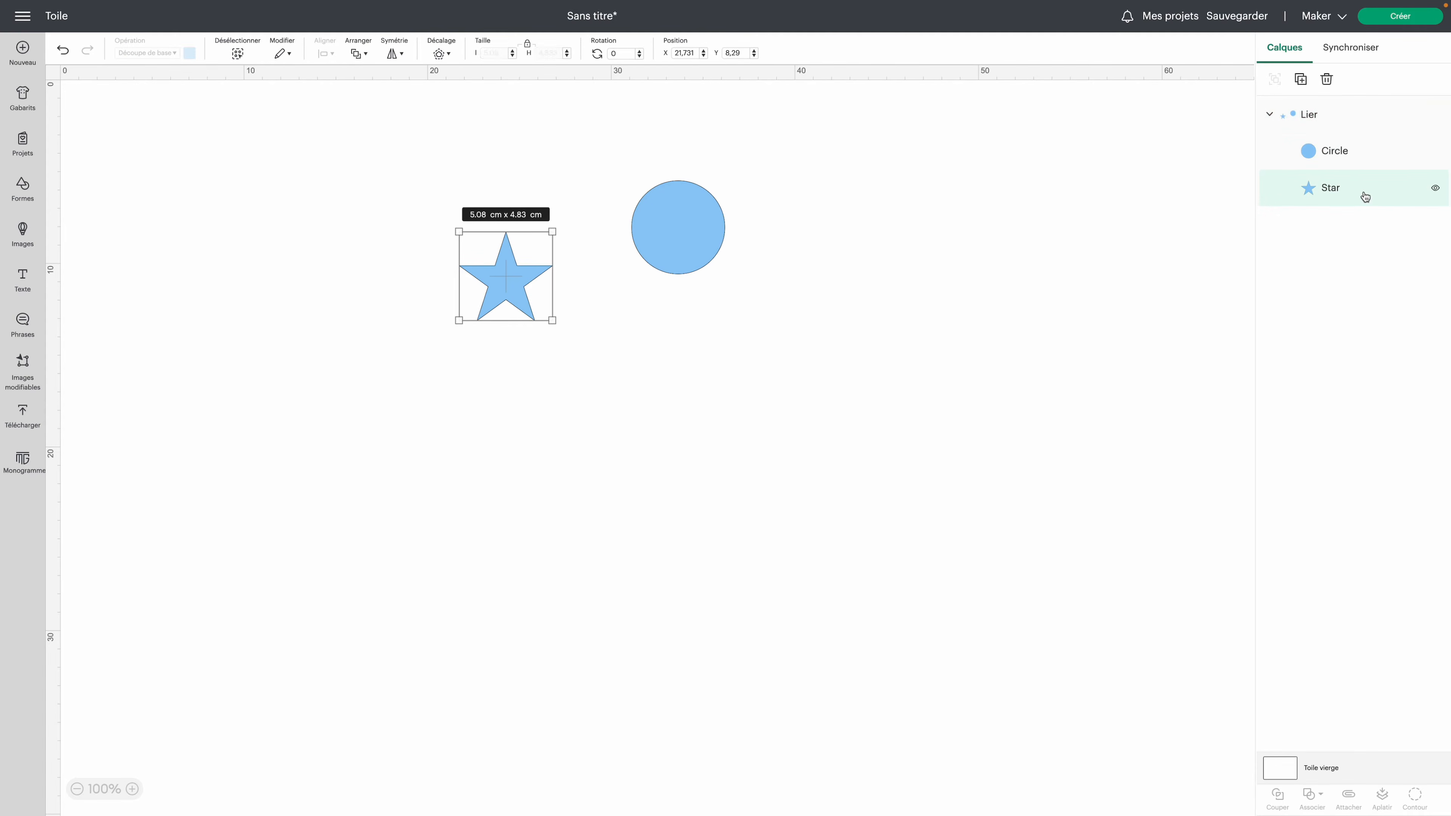
{"action": "left_click", "coordinate": [1300, 80]}
{"action": "left_click", "coordinate": [1300, 80]}
{"action": "left_click", "coordinate": [1300, 81]}
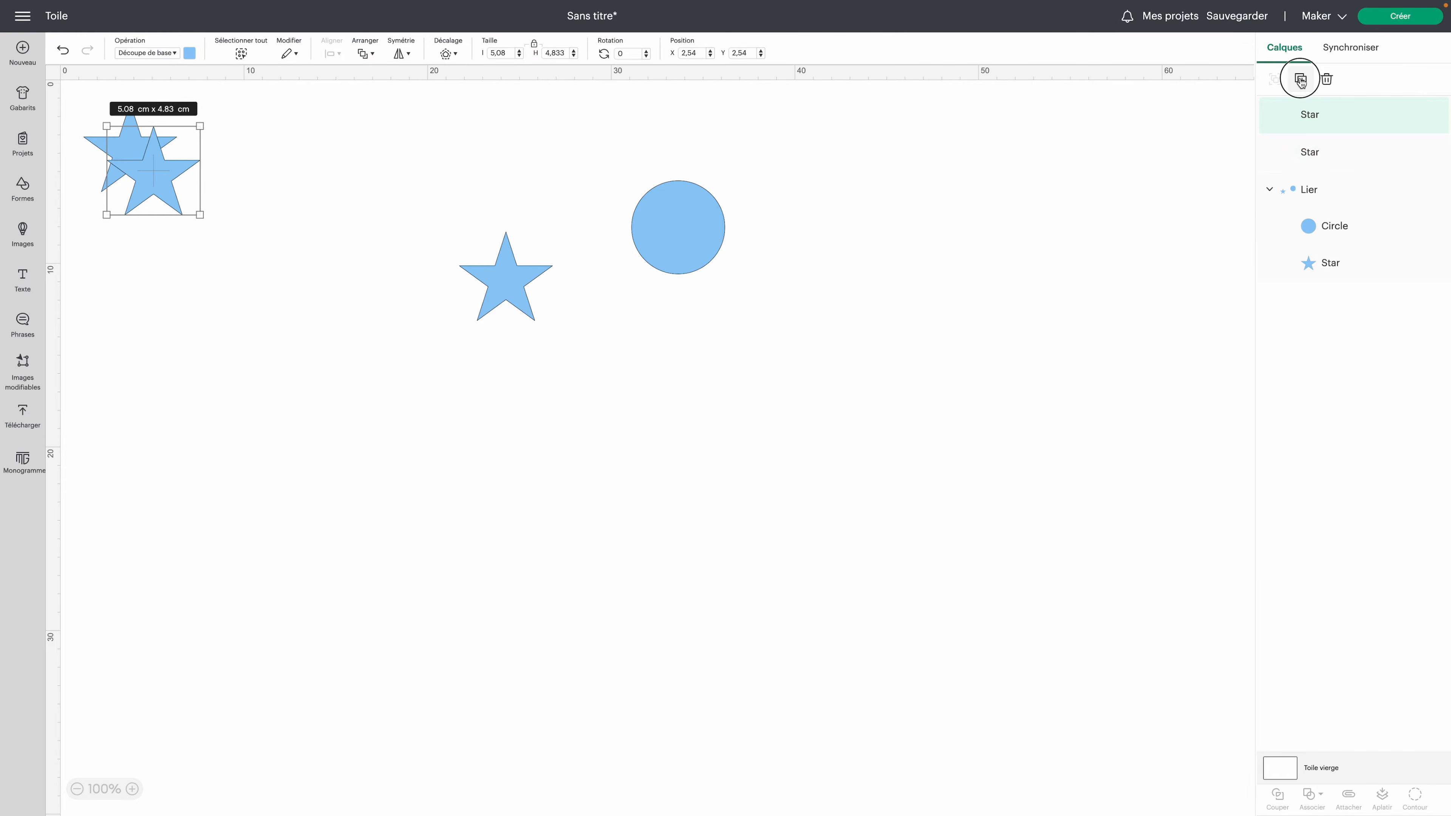
{"action": "key", "text": "ctrl+d"}
{"action": "key", "text": "ctrl+d"}
{"action": "key", "text": "ctrl+d"}
{"action": "key", "text": "ctrl+d"}
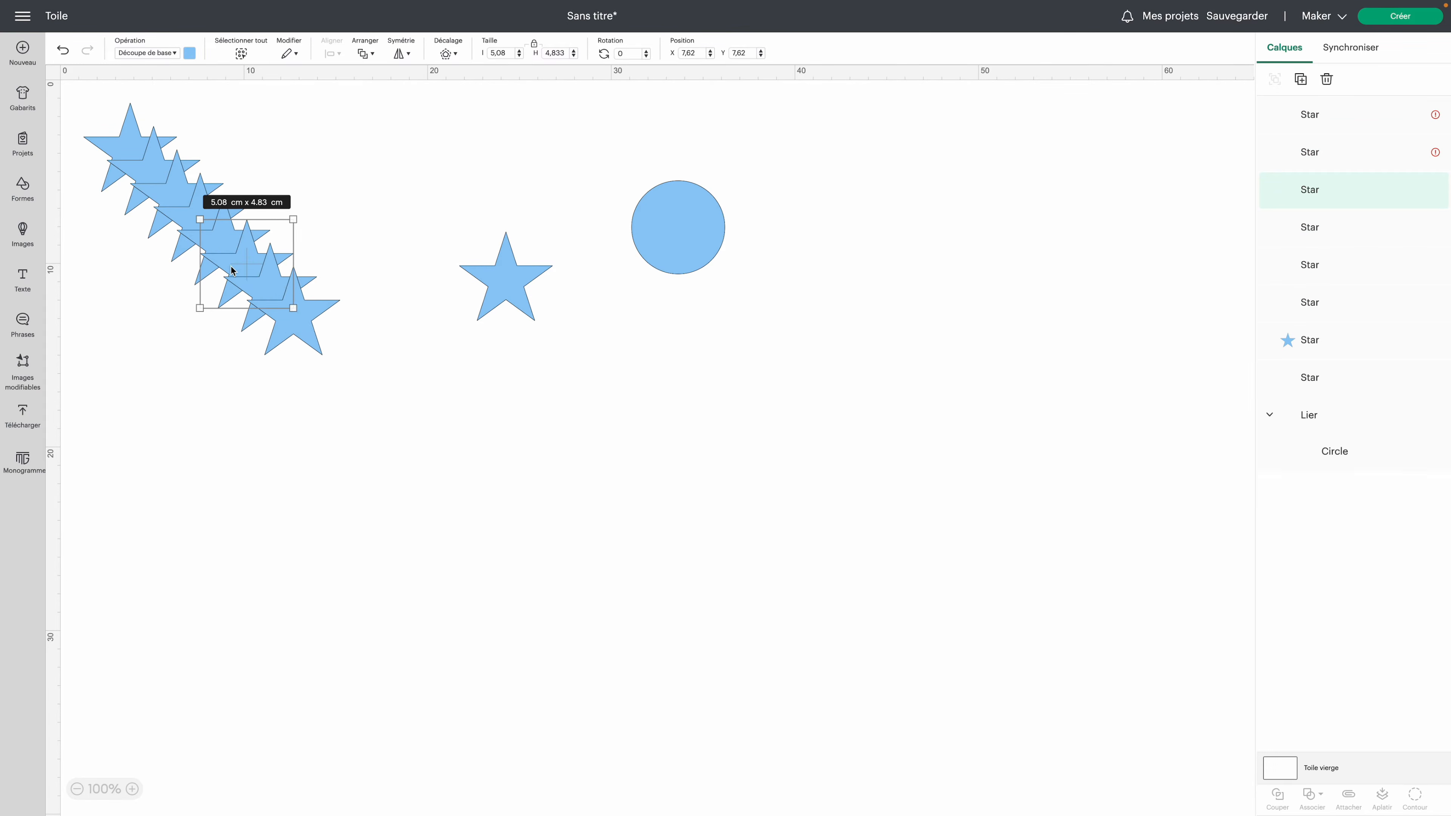
Step: Spread the eight star copies around the original star and circle, shrinking four of them
{"action": "left_click_drag", "start_coordinate": [293, 313], "coordinate": [438, 391]}
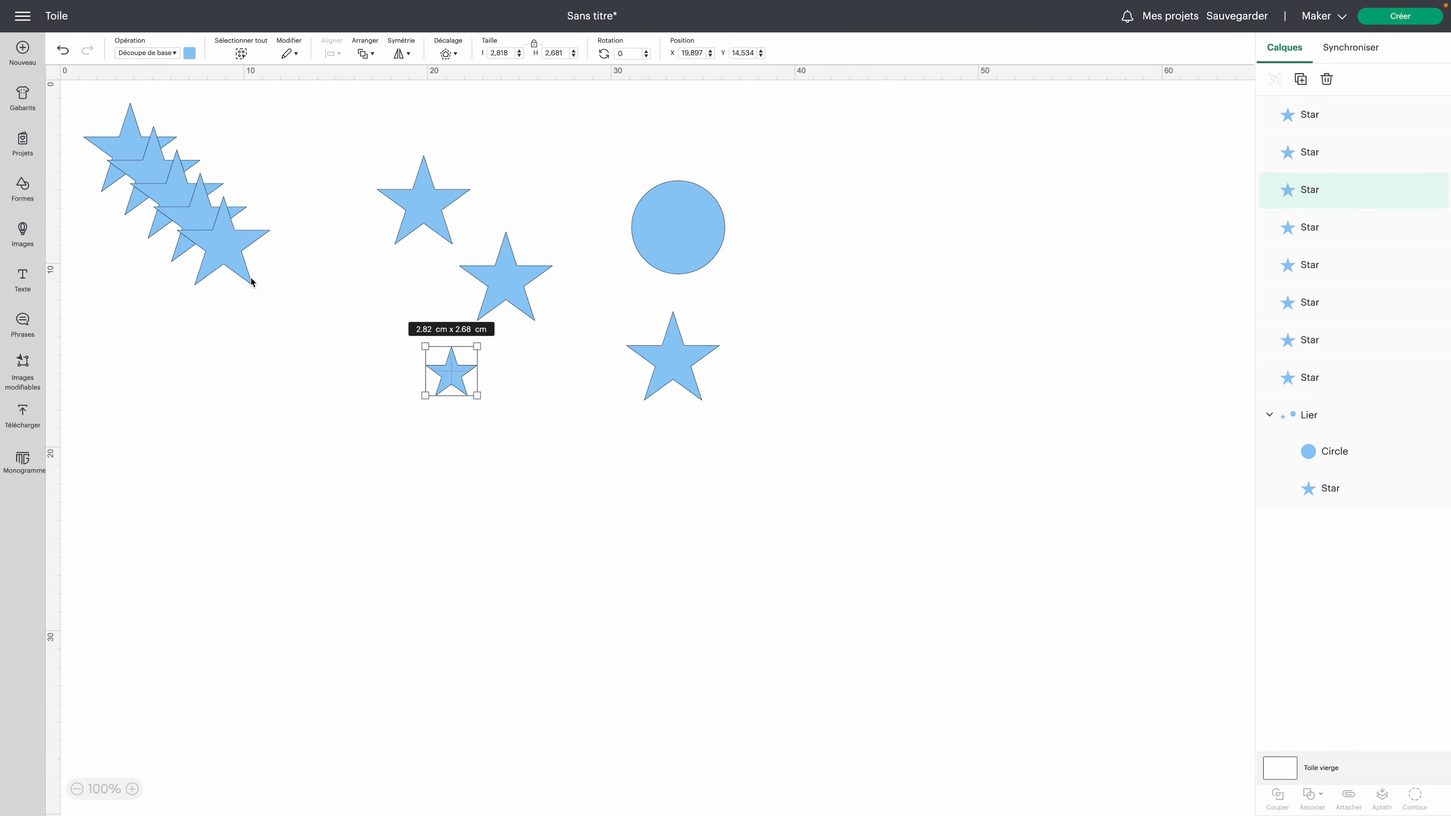
{"action": "left_click_drag", "start_coordinate": [241, 263], "coordinate": [506, 343]}
{"action": "left_click_drag", "start_coordinate": [221, 212], "coordinate": [560, 220]}
{"action": "scroll", "coordinate": [619, 143], "scroll_direction": "down", "scroll_amount": 1}
{"action": "left_click_drag", "start_coordinate": [620, 129], "coordinate": [602, 146]}
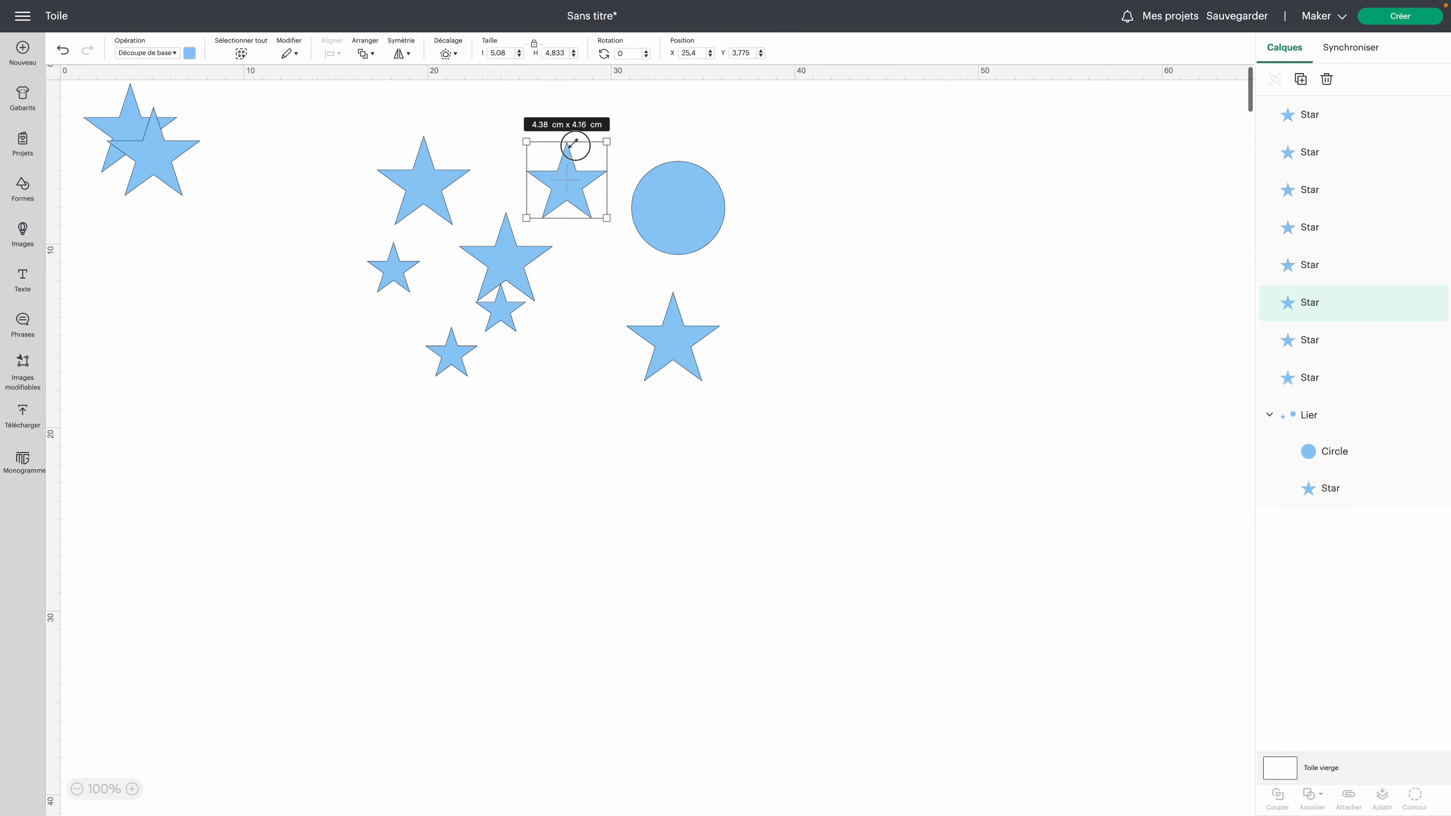
{"action": "left_click_drag", "start_coordinate": [143, 149], "coordinate": [563, 407]}
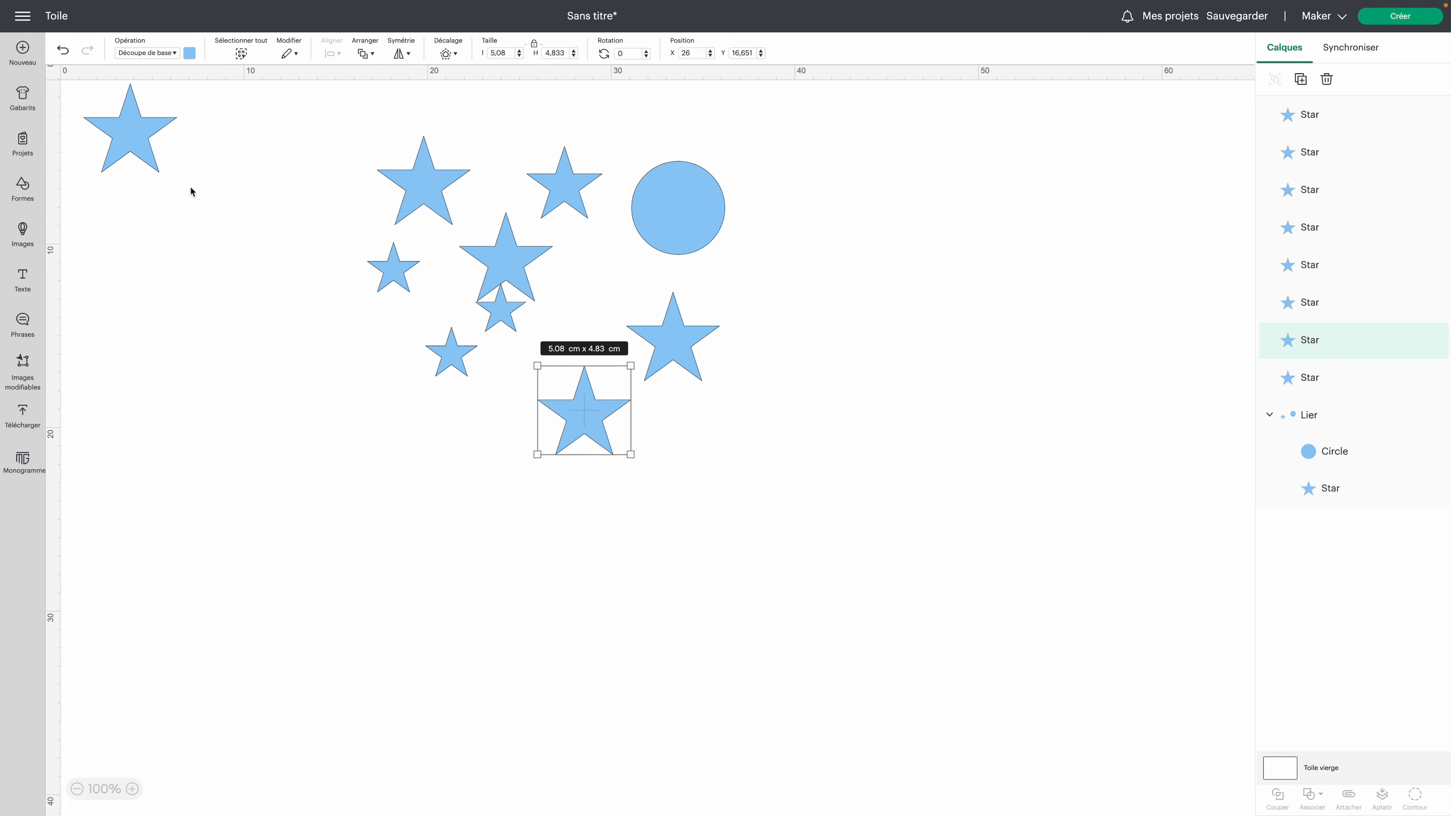
{"action": "left_click", "coordinate": [130, 123]}
{"action": "left_click_drag", "start_coordinate": [138, 138], "coordinate": [804, 219]}
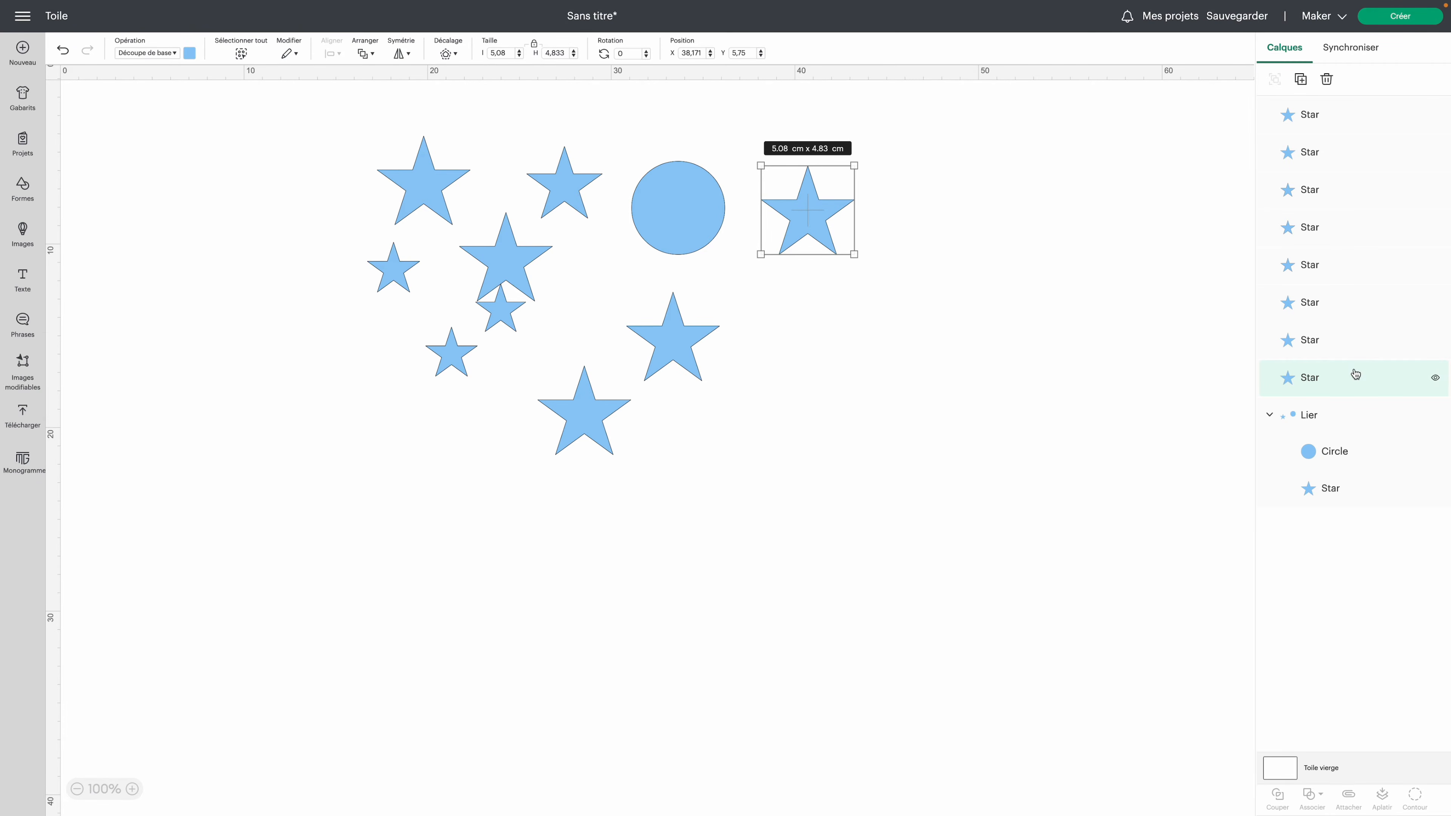
Step: Add the star right of the circle to the existing Lier group, and combine all shapes on the canvas with Lier
{"action": "left_click_drag", "start_coordinate": [1356, 373], "coordinate": [1356, 464]}
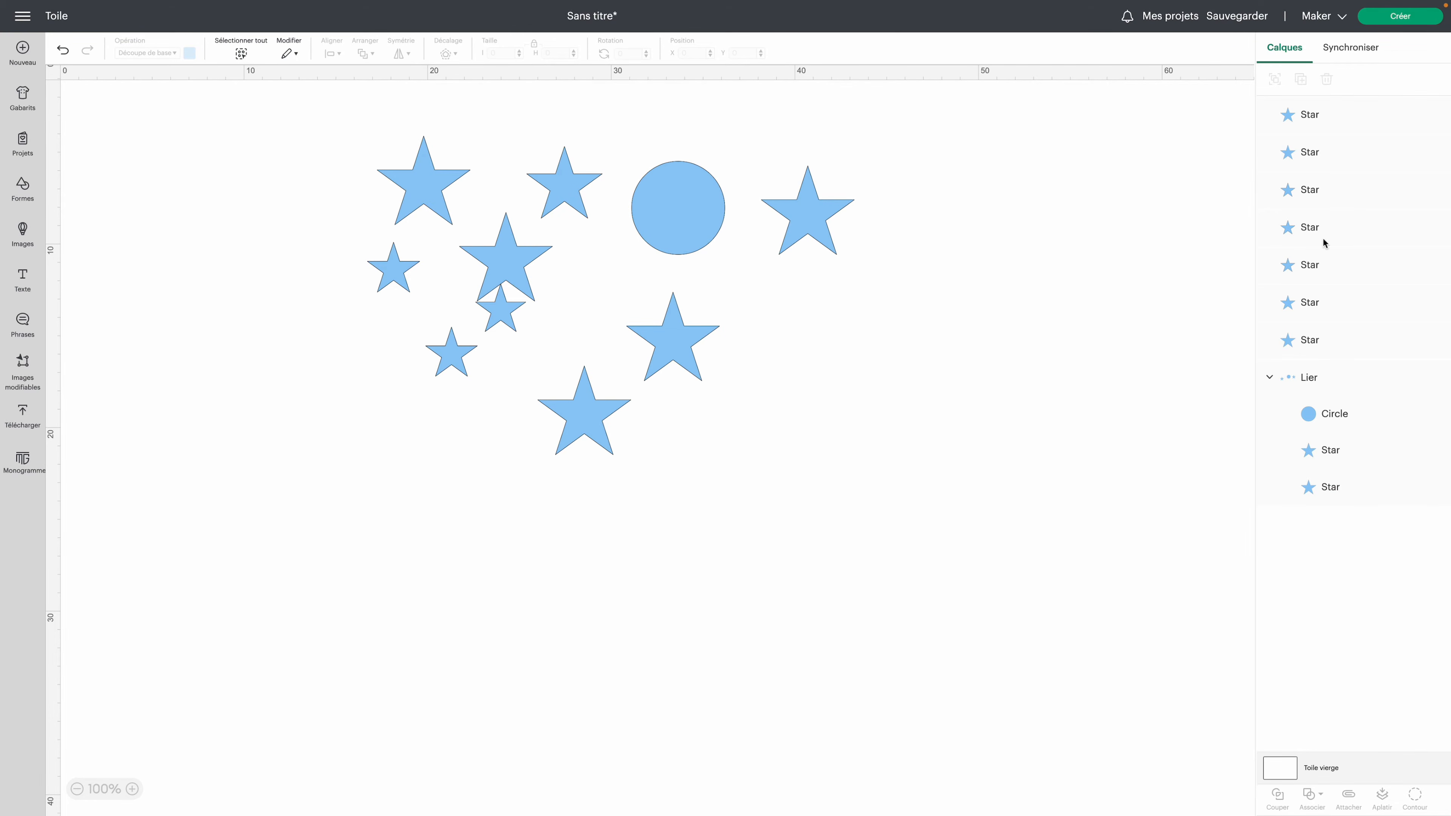
{"action": "left_click_drag", "start_coordinate": [214, 118], "coordinate": [1160, 593]}
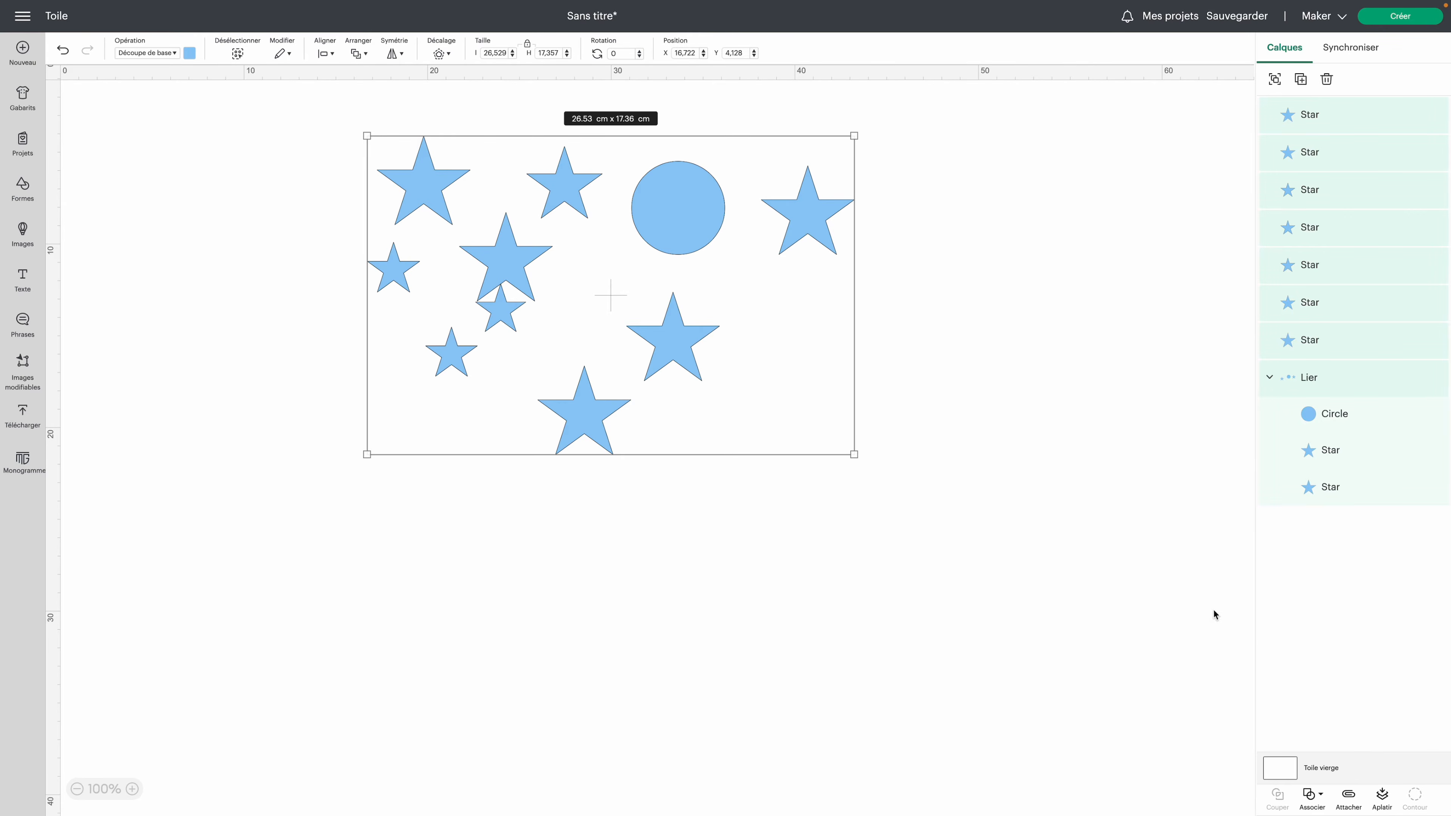
{"action": "left_click", "coordinate": [1312, 795]}
{"action": "left_click", "coordinate": [1338, 692]}
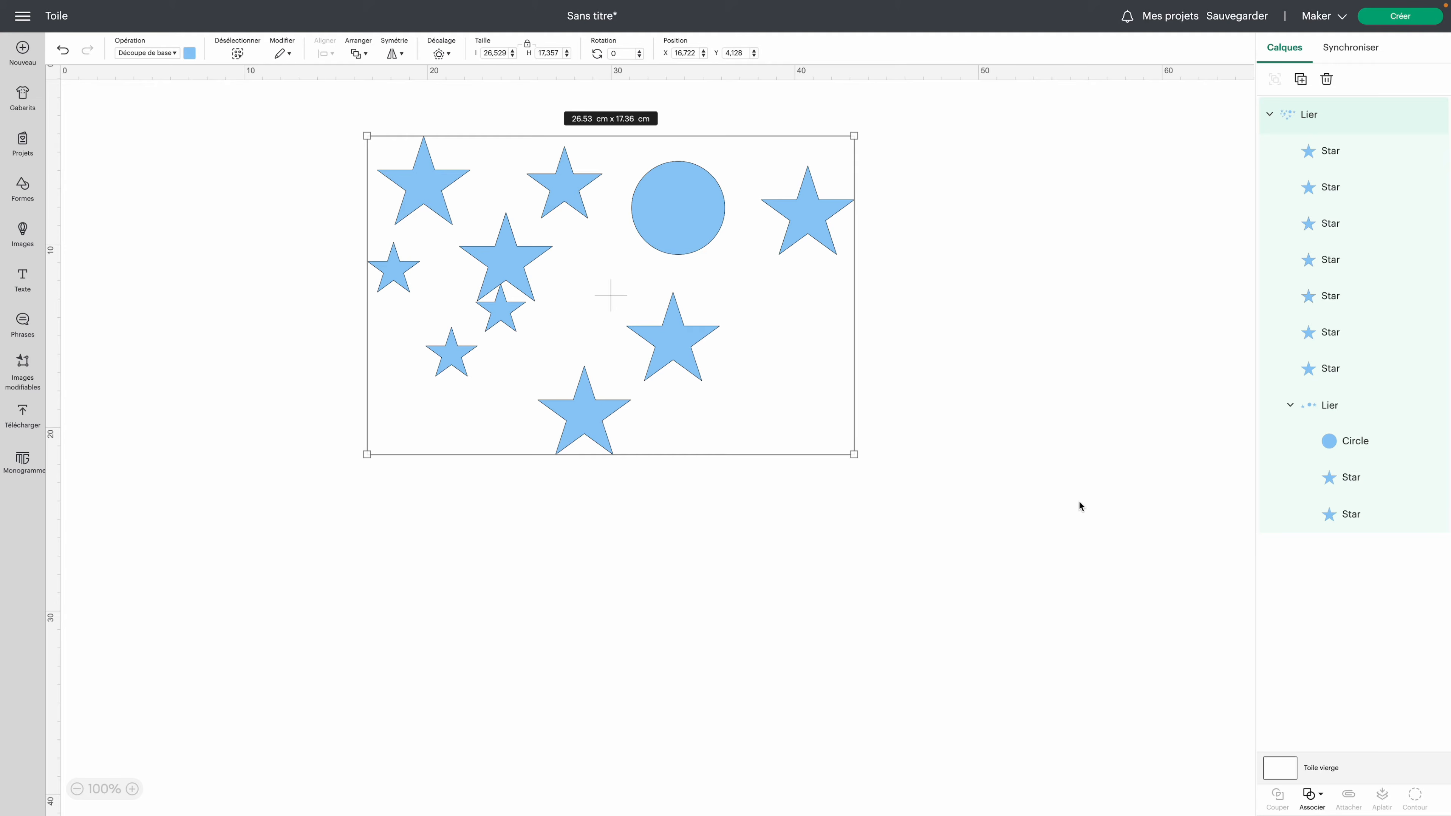
Step: Reposition the three smallest stars individually inside the new Lier group, clear of the larger stars
{"action": "left_click", "coordinate": [1327, 228]}
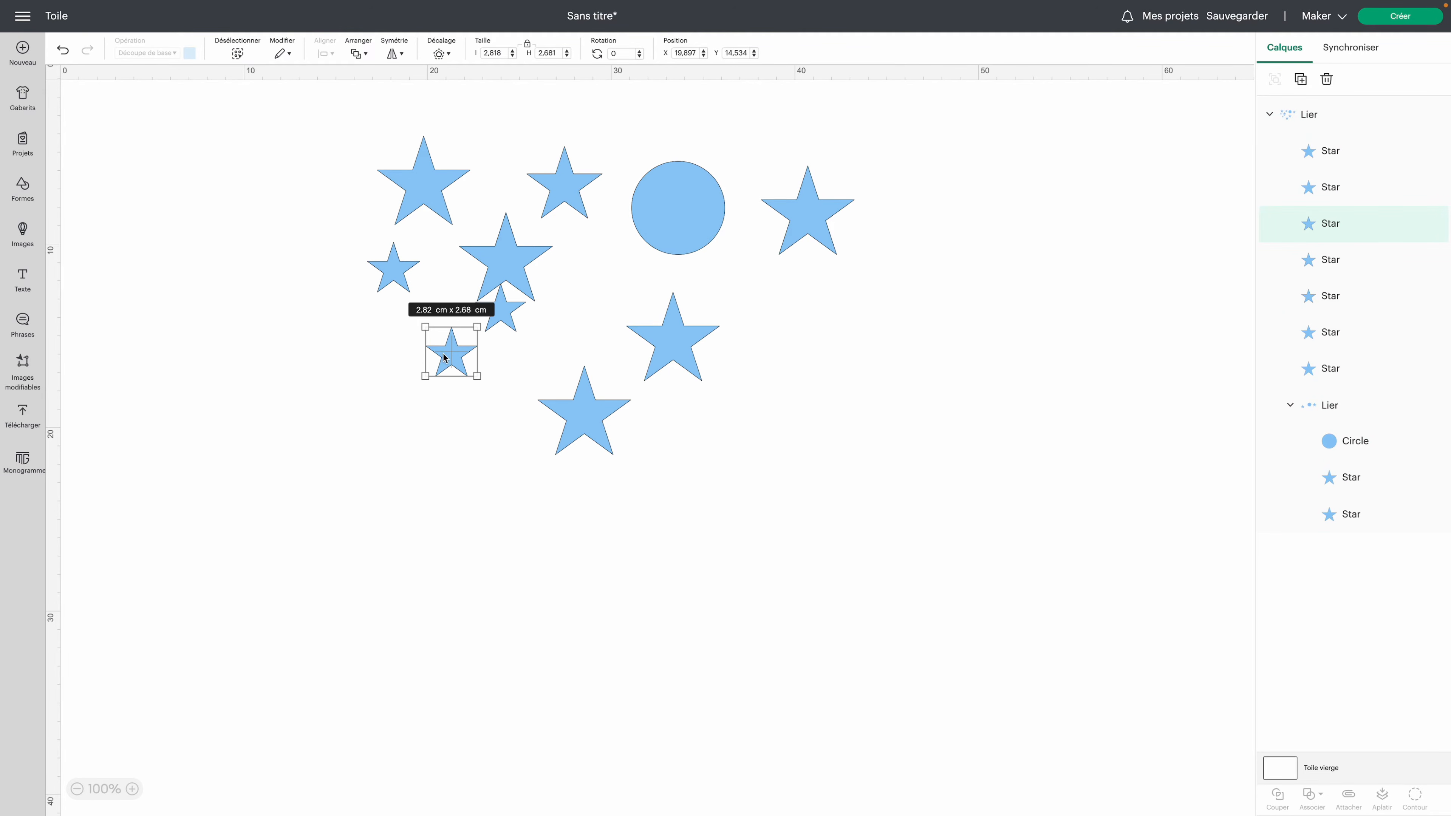
{"action": "left_click_drag", "start_coordinate": [444, 355], "coordinate": [573, 294]}
{"action": "left_click", "coordinate": [488, 317]}
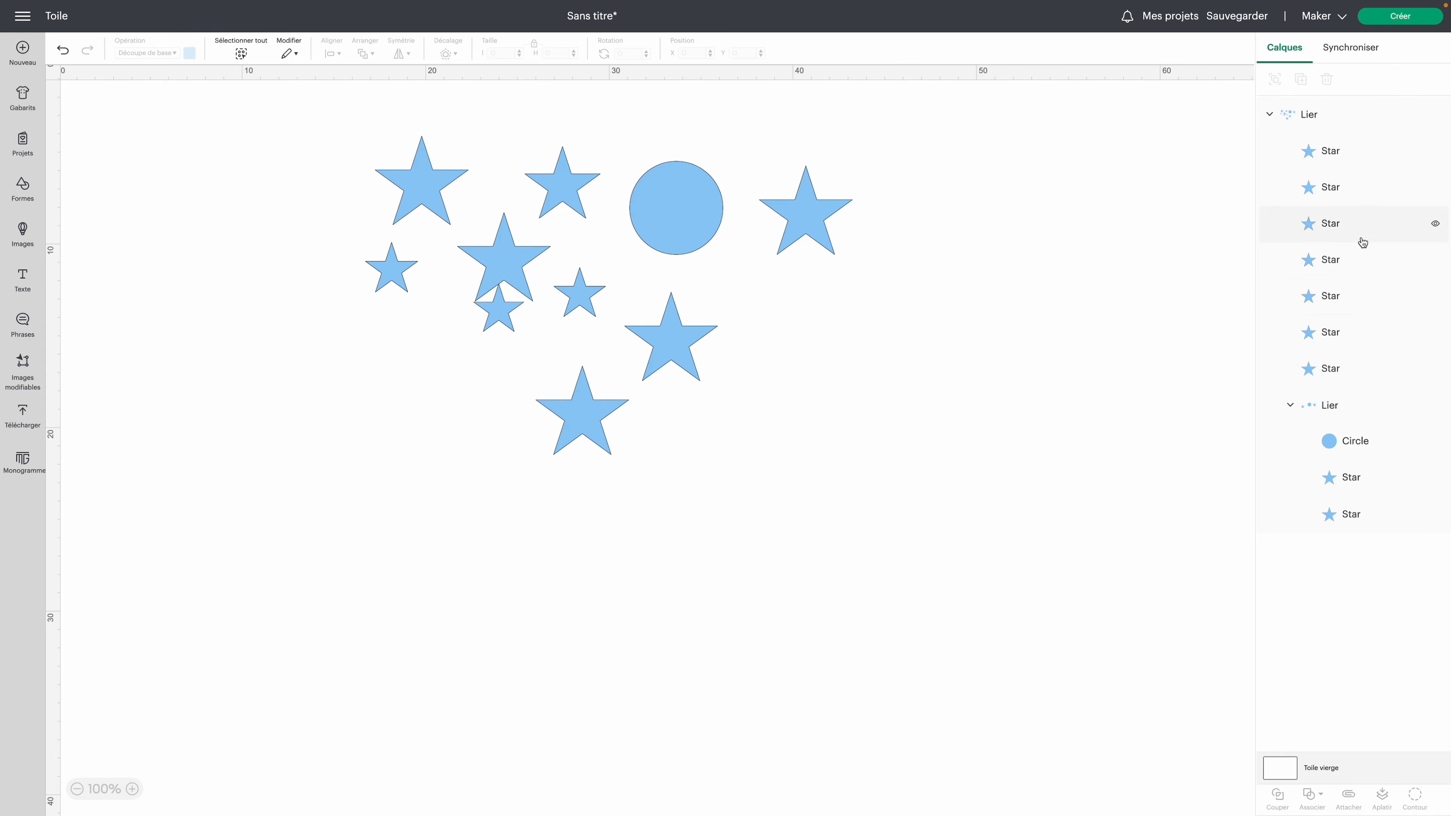
{"action": "left_click_drag", "start_coordinate": [418, 289], "coordinate": [451, 380]}
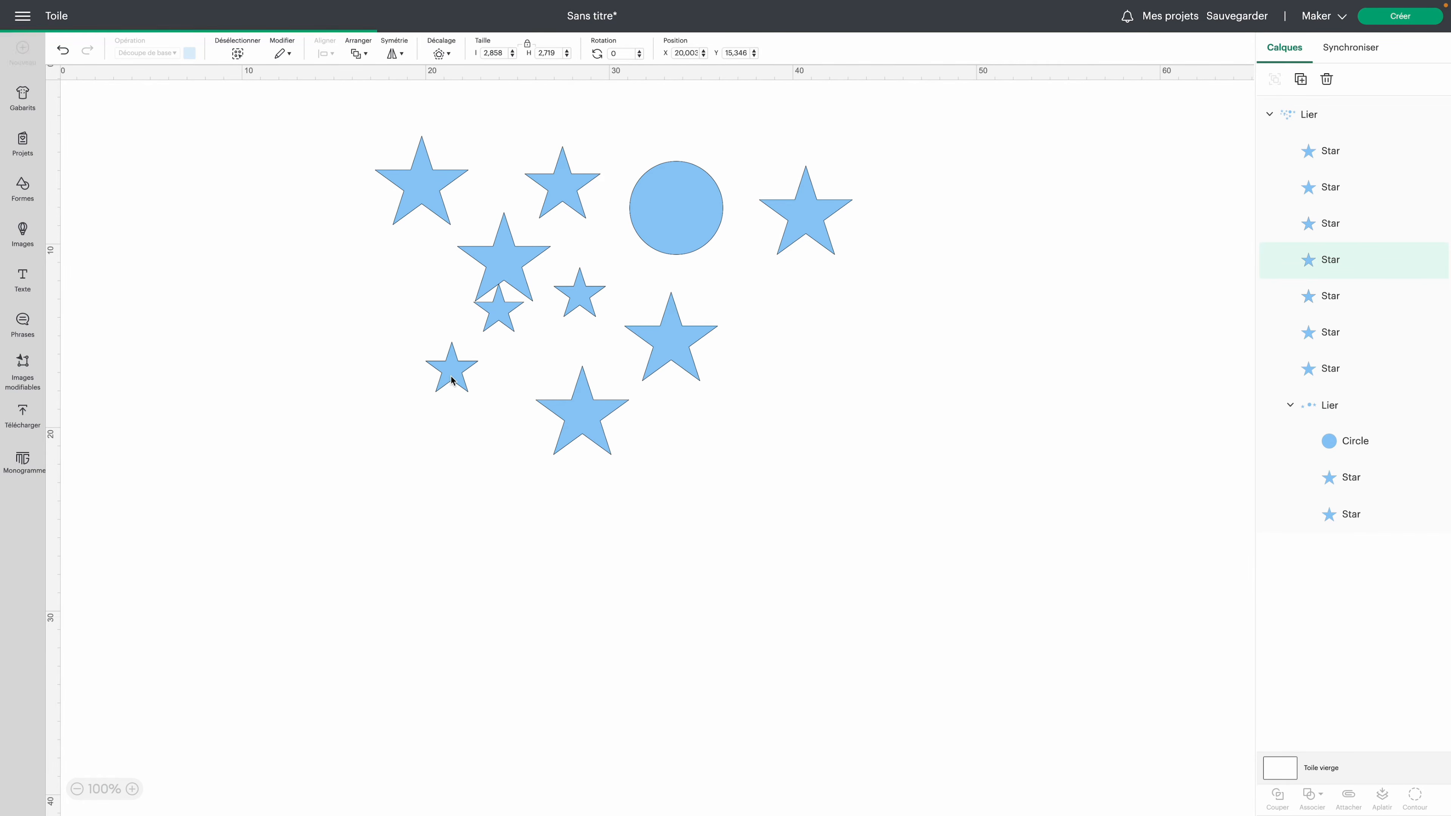
{"action": "left_click", "coordinate": [499, 345]}
{"action": "left_click_drag", "start_coordinate": [499, 309], "coordinate": [537, 353]}
{"action": "left_click", "coordinate": [594, 368]}
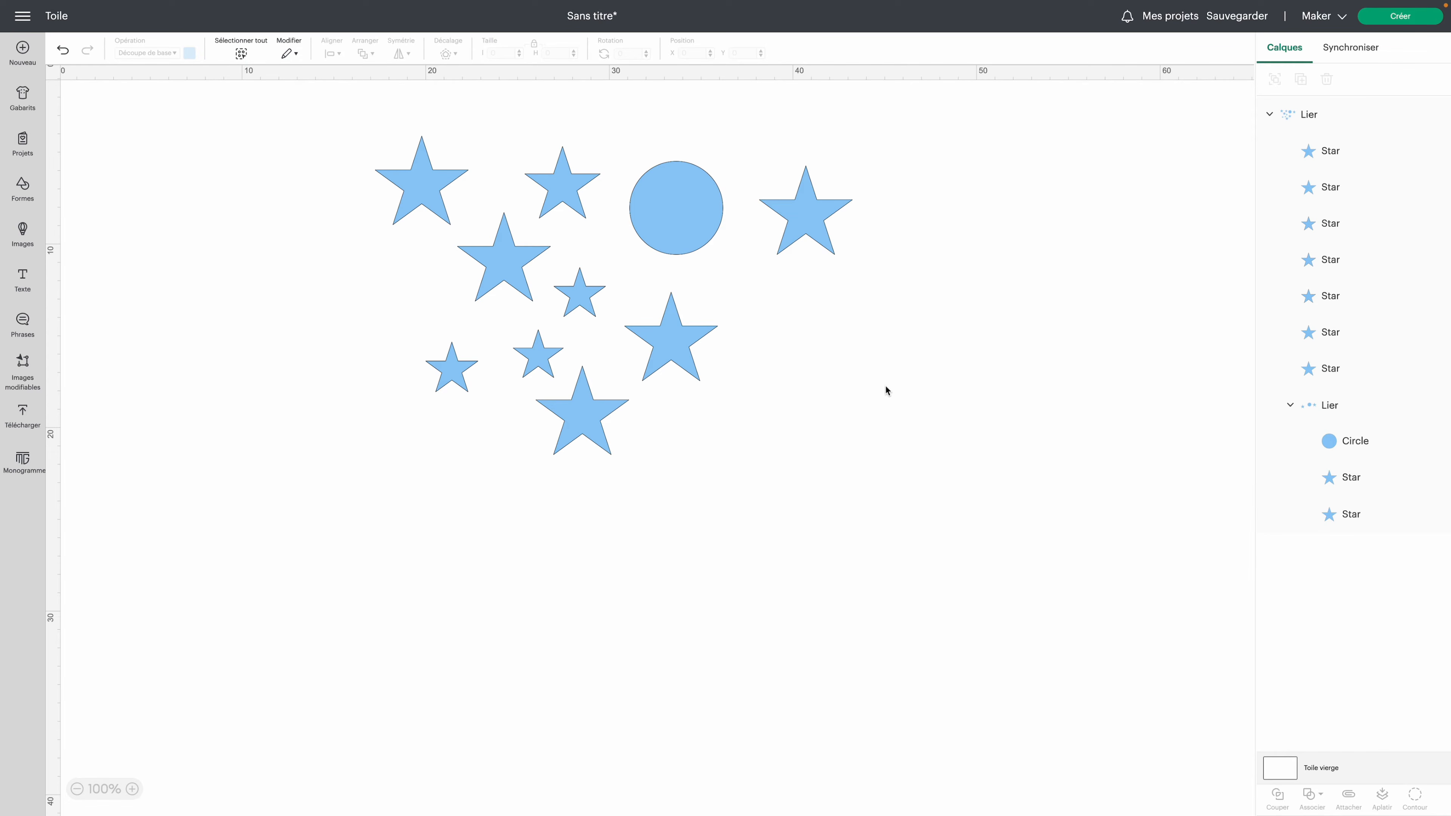
{"action": "scroll", "coordinate": [886, 386], "scroll_direction": "right", "scroll_amount": 2}
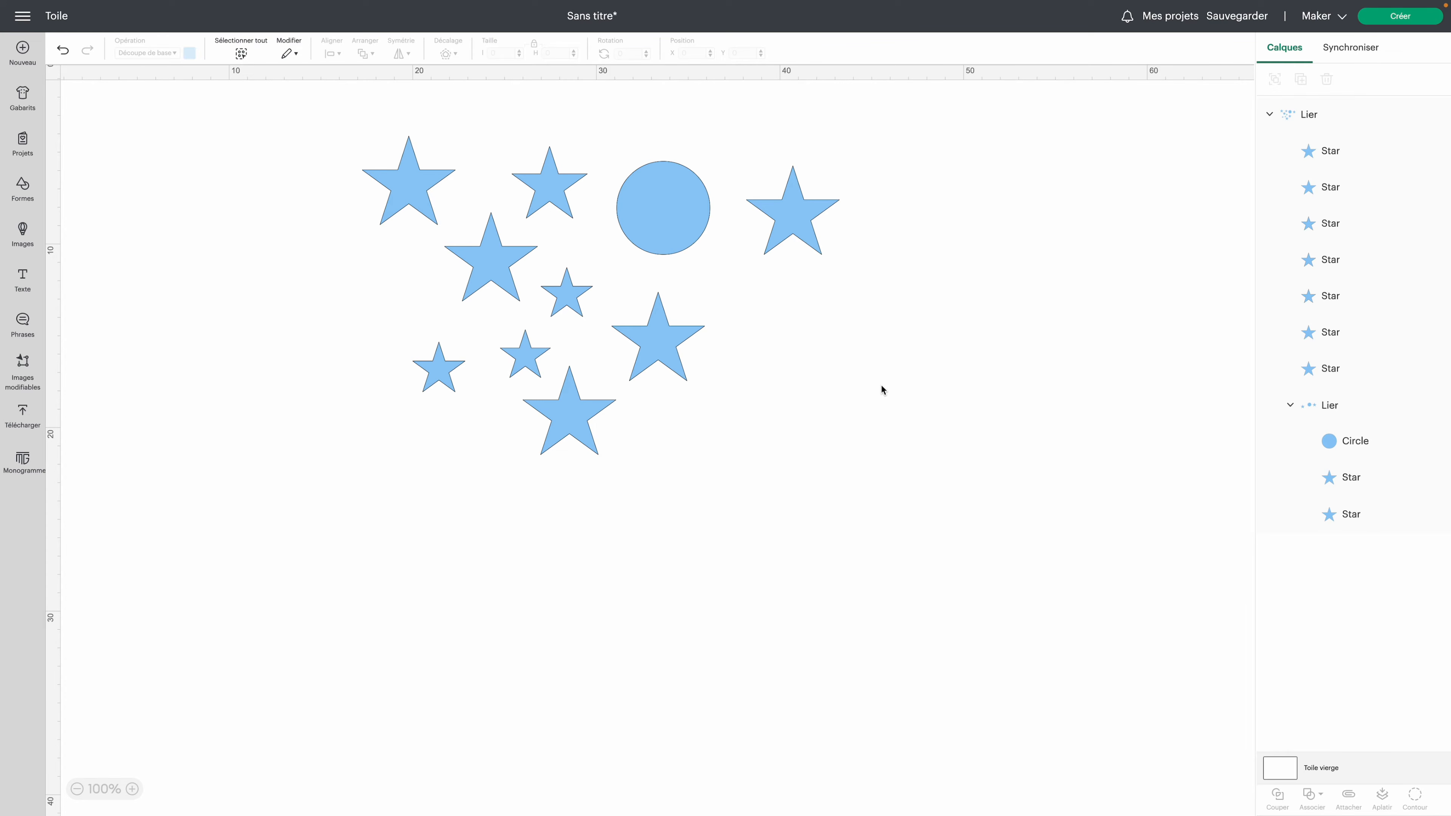
Step: Dissolve the outer Lier group around all the shapes with Annuler le lien, keeping the inner Lier group
{"action": "left_click_drag", "start_coordinate": [791, 485], "coordinate": [361, 129]}
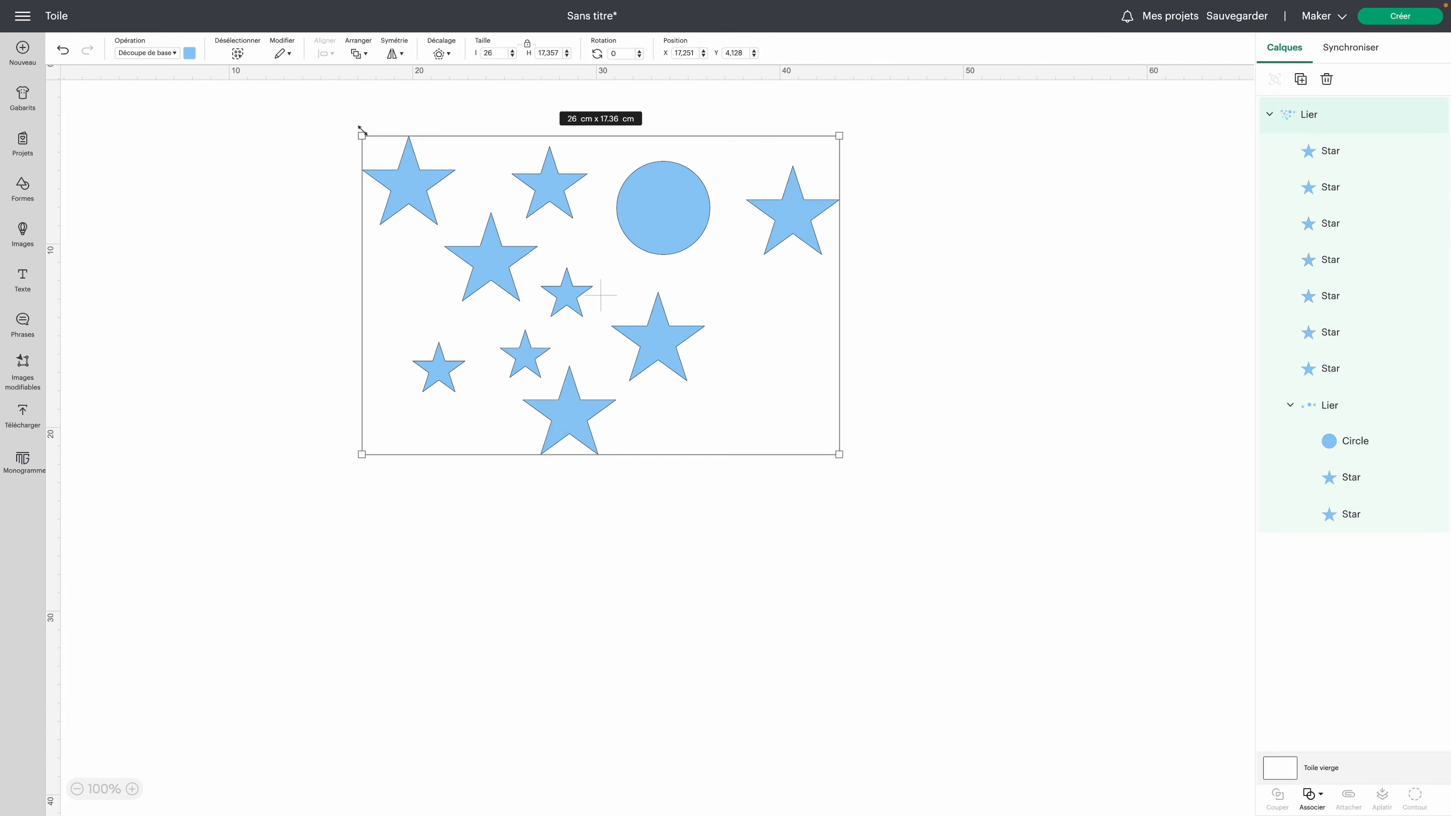
{"action": "left_click", "coordinate": [1313, 795]}
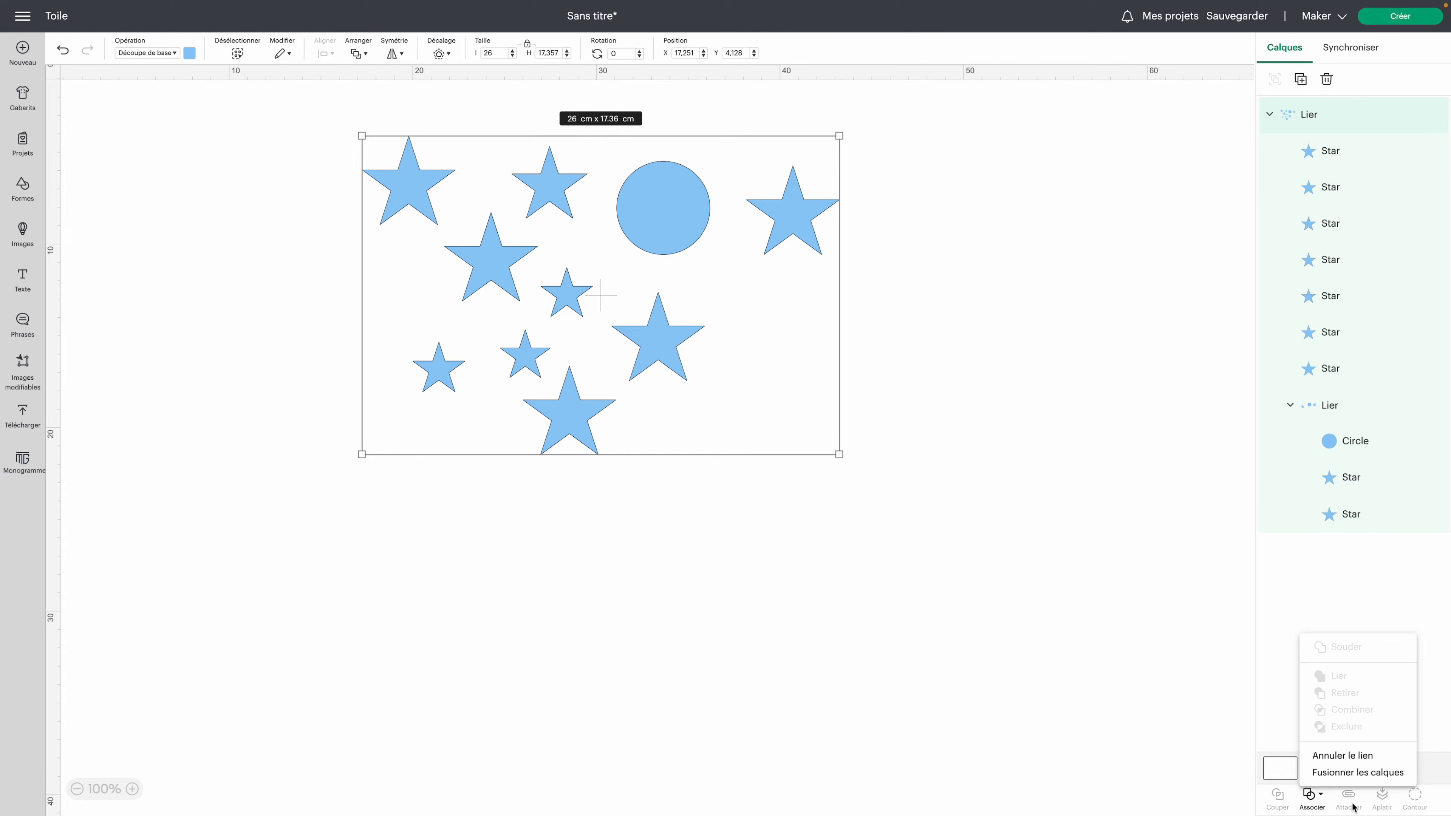
{"action": "left_click", "coordinate": [1052, 151]}
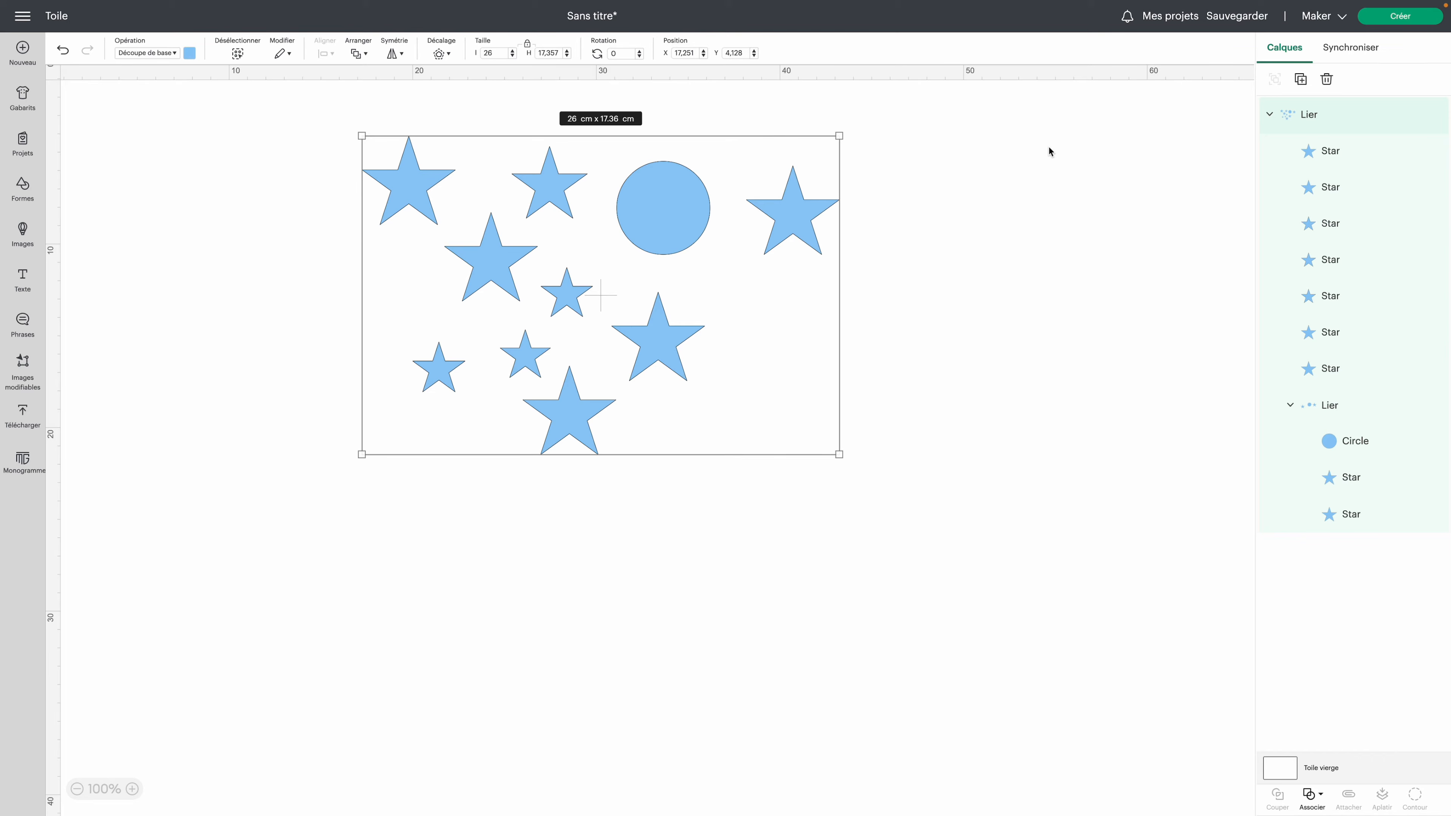
{"action": "left_click", "coordinate": [1320, 806]}
{"action": "left_click", "coordinate": [1353, 753]}
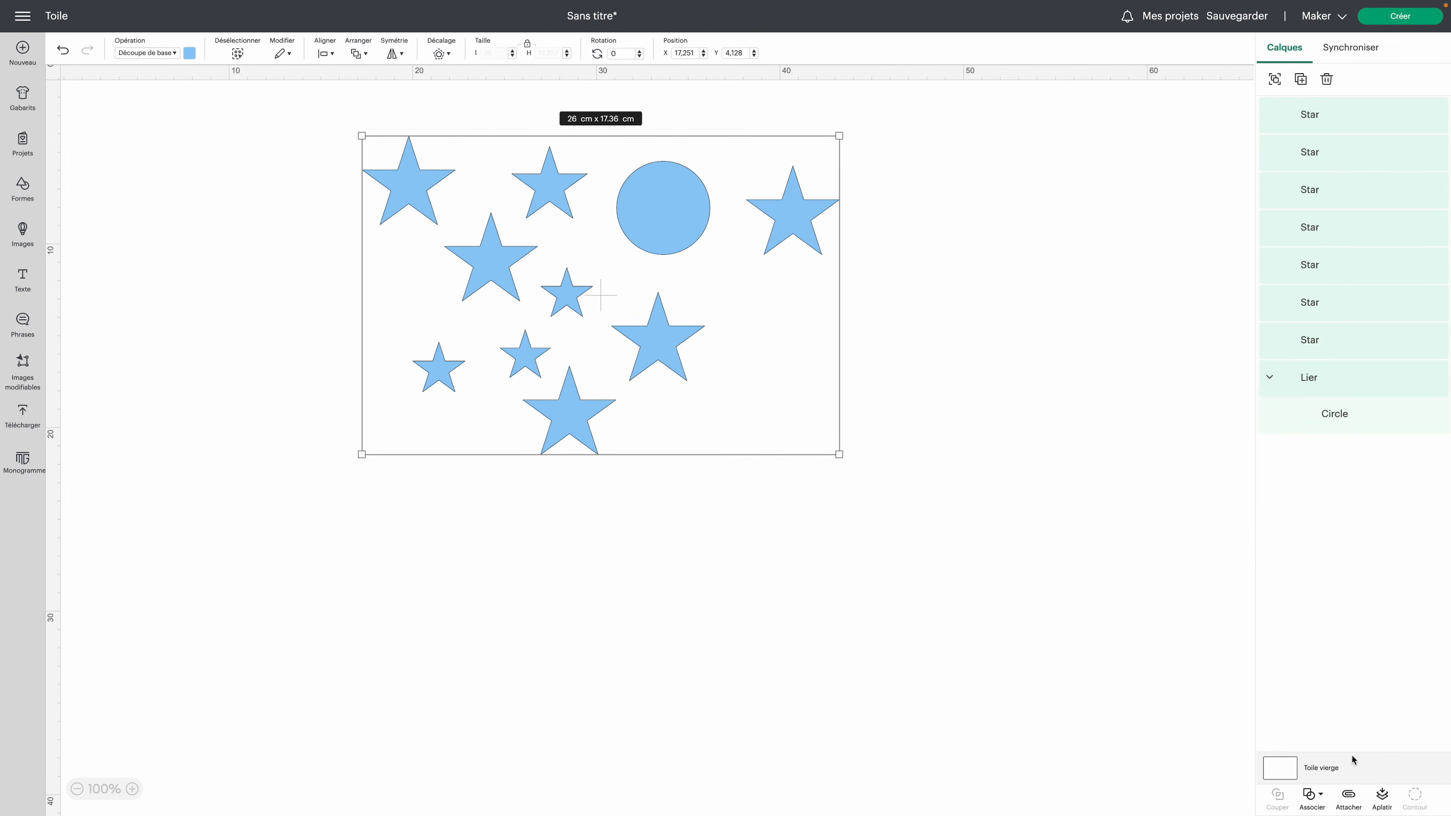
{"action": "left_click", "coordinate": [845, 422]}
Step: Add two of the loose stars one by one to the remaining Lier group, moving the group after each addition
{"action": "left_click_drag", "start_coordinate": [1337, 343], "coordinate": [1354, 437]}
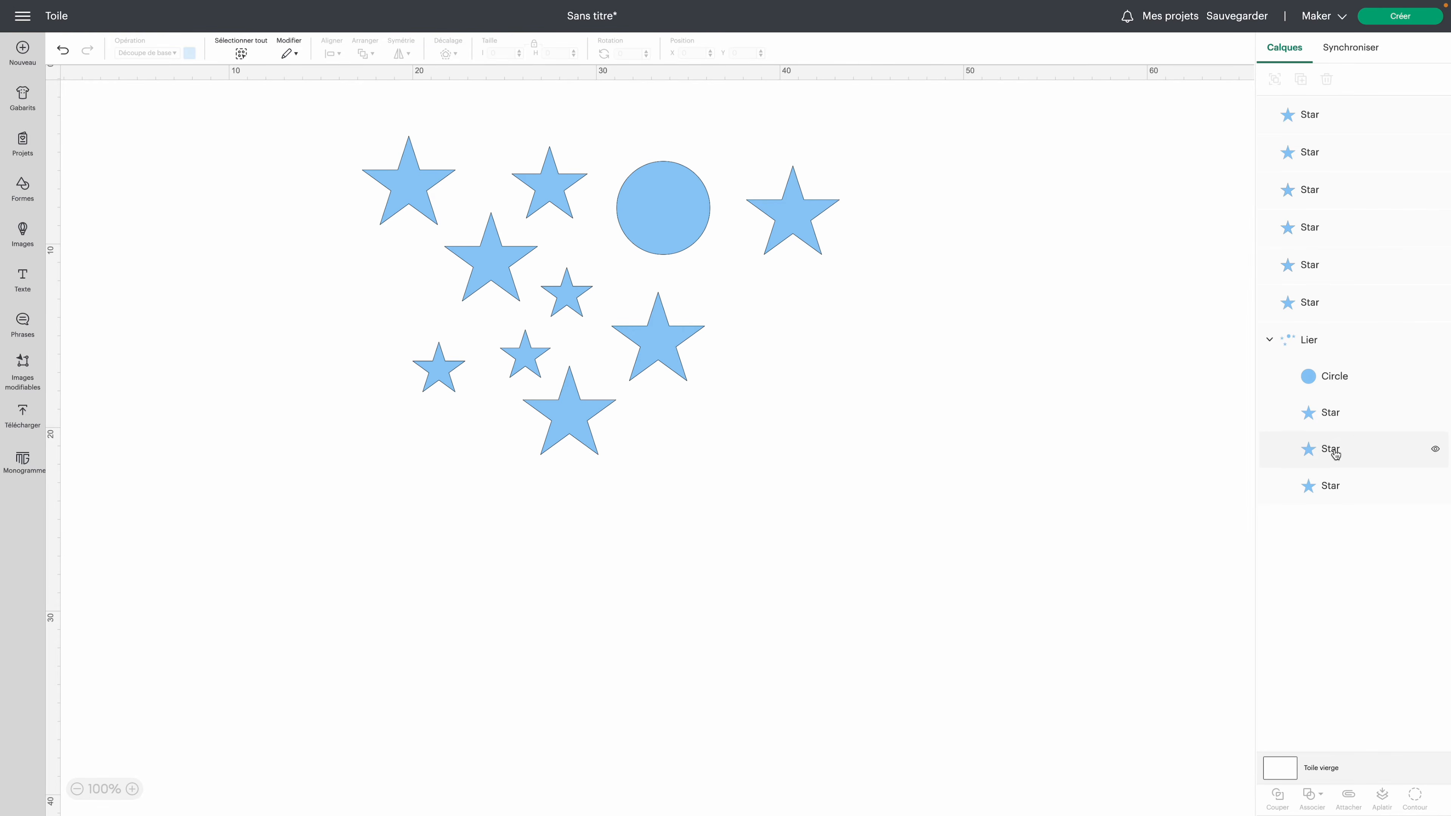
{"action": "left_click_drag", "start_coordinate": [644, 200], "coordinate": [958, 245]}
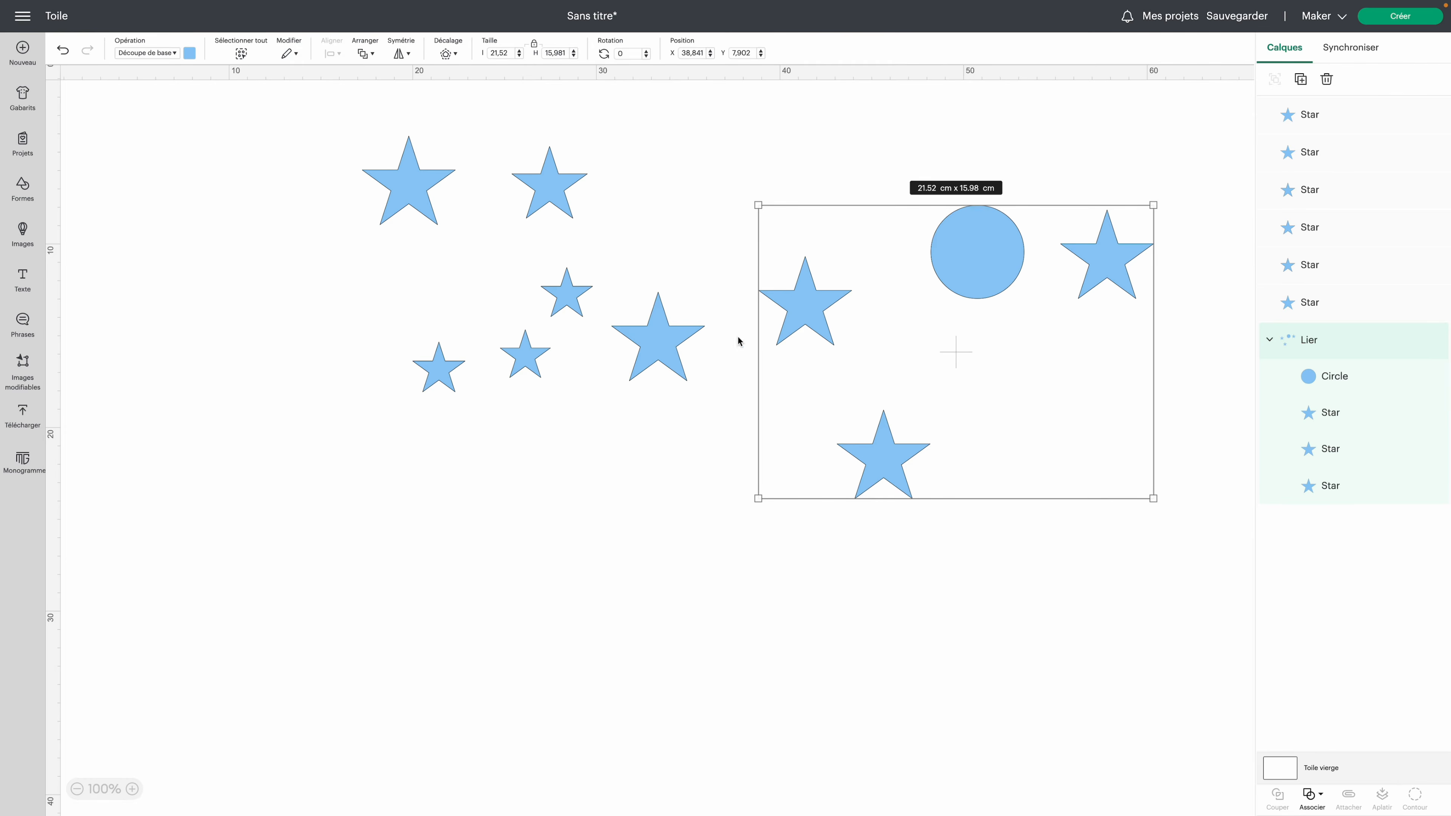
{"action": "left_click_drag", "start_coordinate": [1340, 309], "coordinate": [1345, 405]}
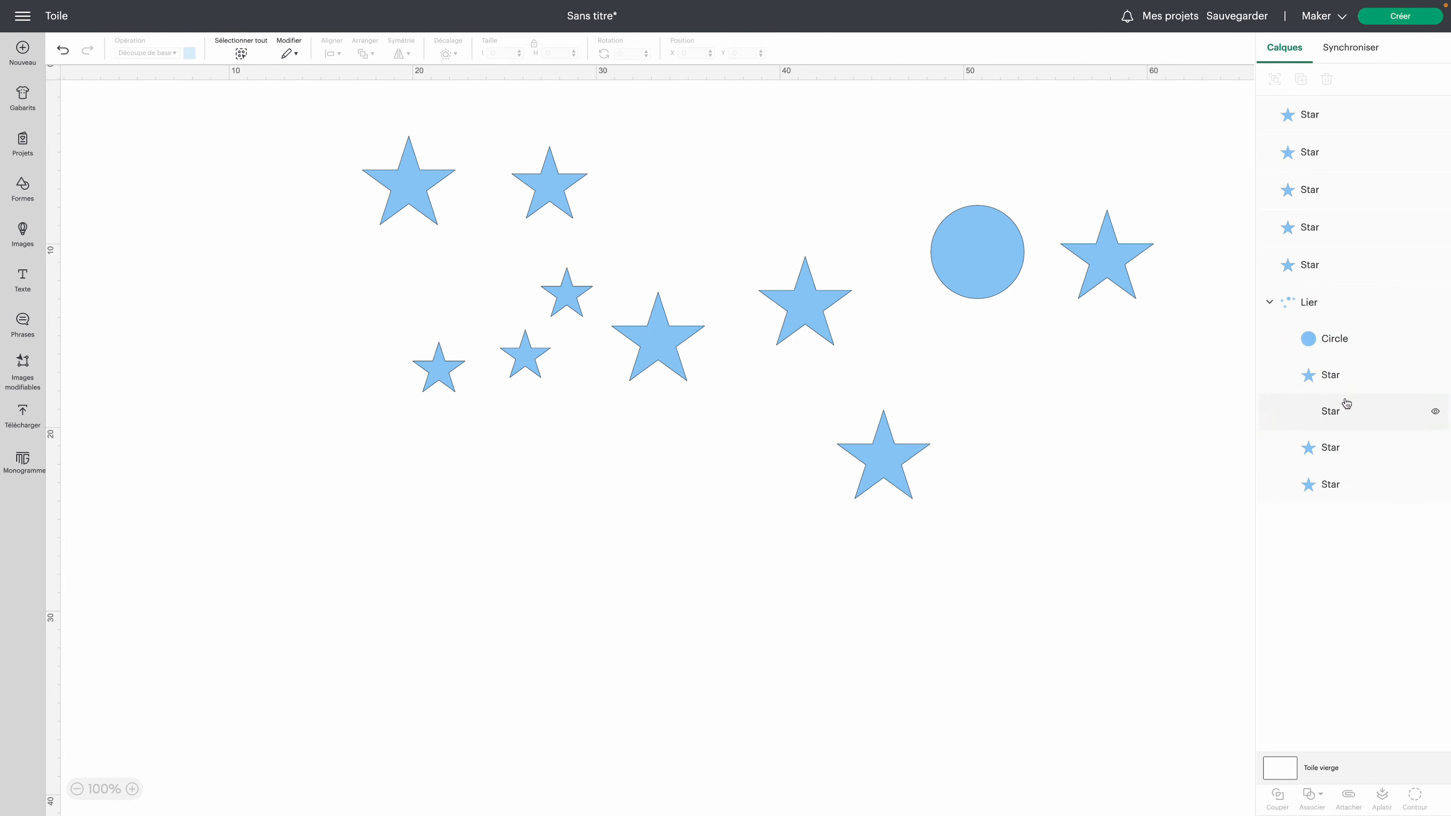
{"action": "left_click_drag", "start_coordinate": [978, 253], "coordinate": [911, 351]}
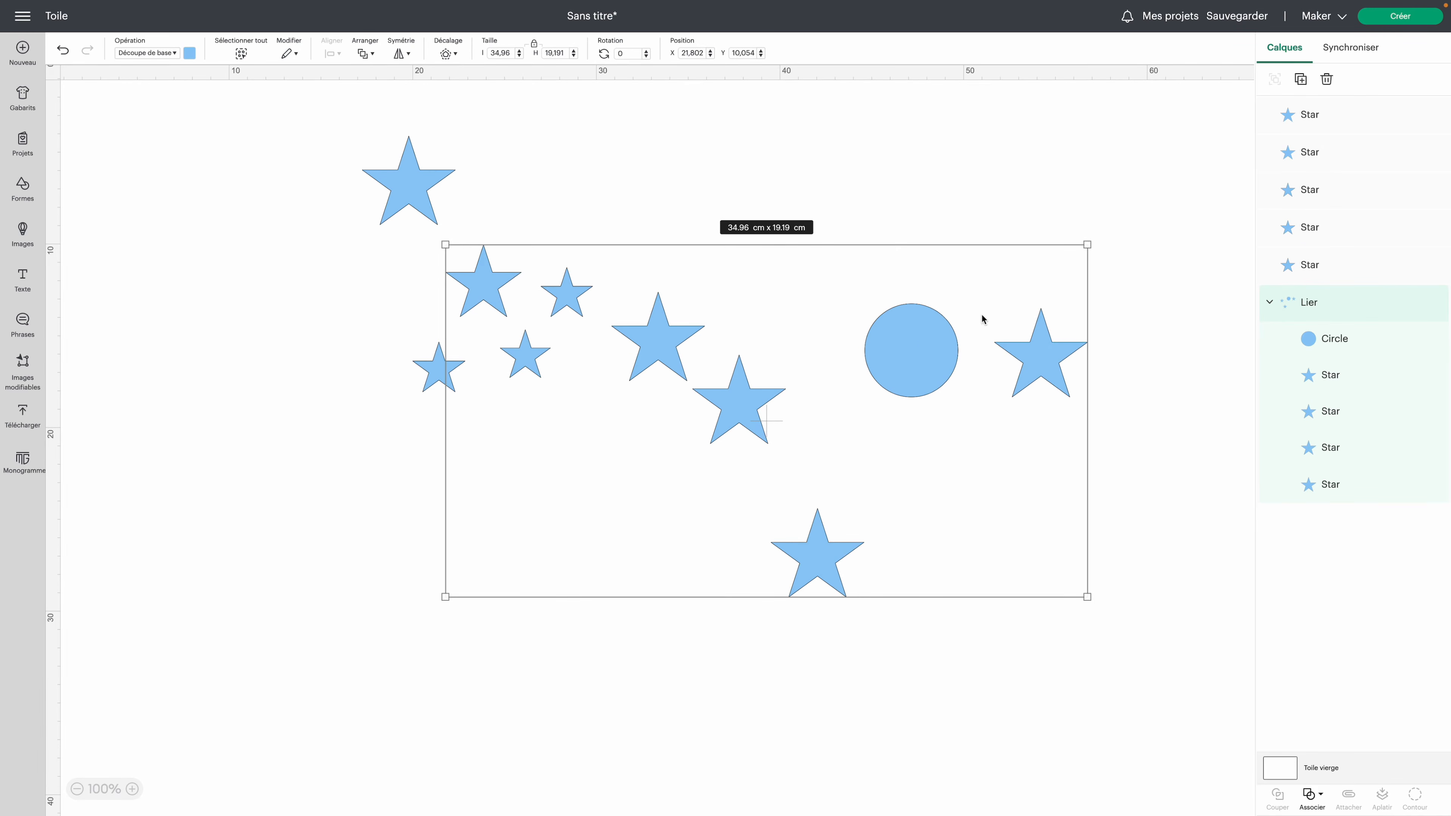
Step: Recolour the Lier group orange, and add another small blue star to it
{"action": "left_click", "coordinate": [189, 53]}
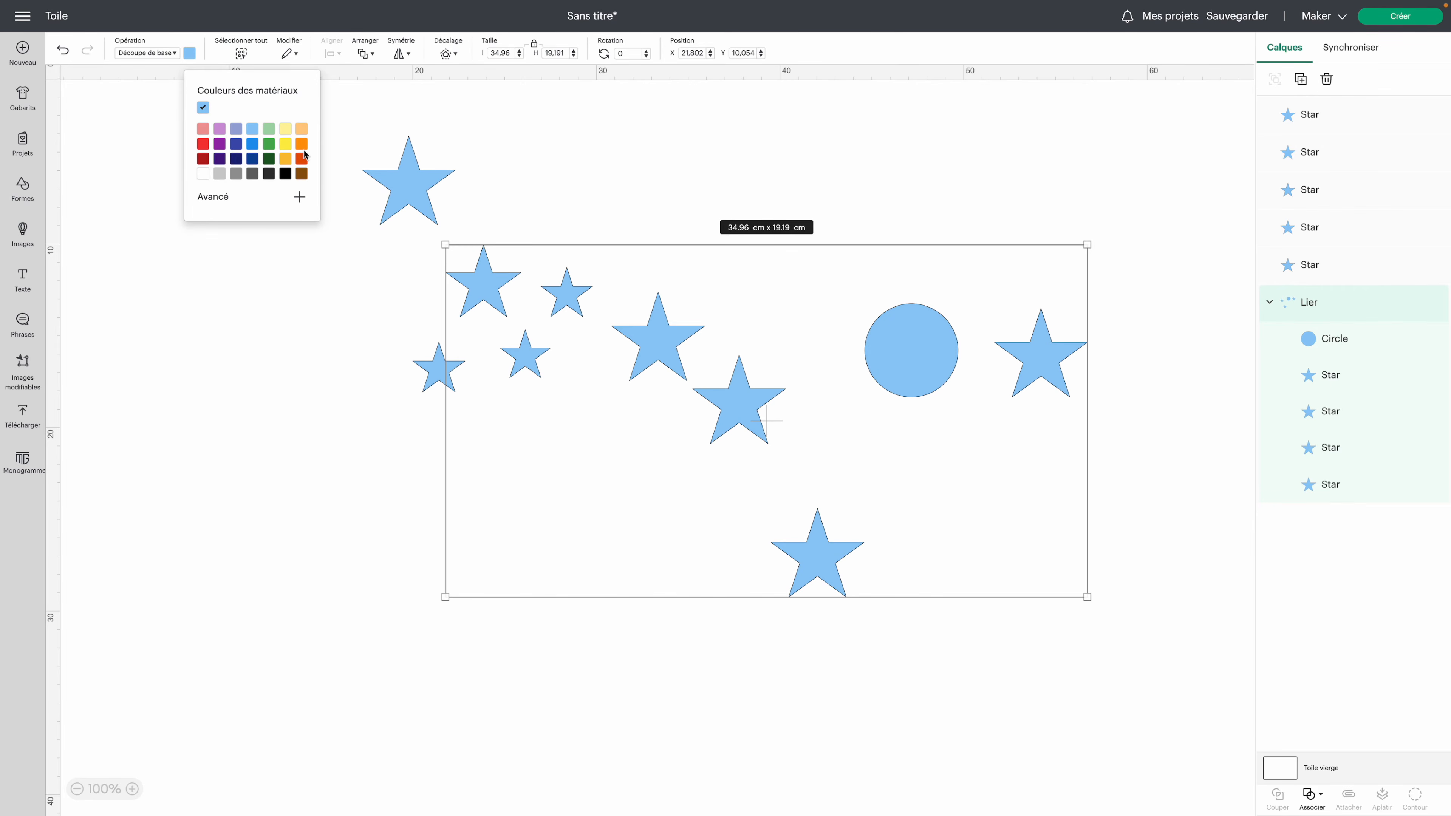
{"action": "left_click", "coordinate": [303, 147]}
{"action": "left_click_drag", "start_coordinate": [901, 352], "coordinate": [930, 236]}
{"action": "left_click_drag", "start_coordinate": [1316, 267], "coordinate": [1333, 364]}
{"action": "mouse_move", "coordinate": [921, 223]}
{"action": "left_mouse_down"}
{"action": "mouse_move", "coordinate": [683, 284]}
{"action": "mouse_move", "coordinate": [736, 219]}
{"action": "mouse_move", "coordinate": [1032, 201]}
{"action": "mouse_move", "coordinate": [1011, 259]}
{"action": "mouse_move", "coordinate": [960, 254]}
{"action": "mouse_move", "coordinate": [948, 284]}
{"action": "mouse_move", "coordinate": [1007, 253]}
{"action": "mouse_move", "coordinate": [939, 207]}
{"action": "mouse_move", "coordinate": [937, 247]}
{"action": "left_mouse_up"}
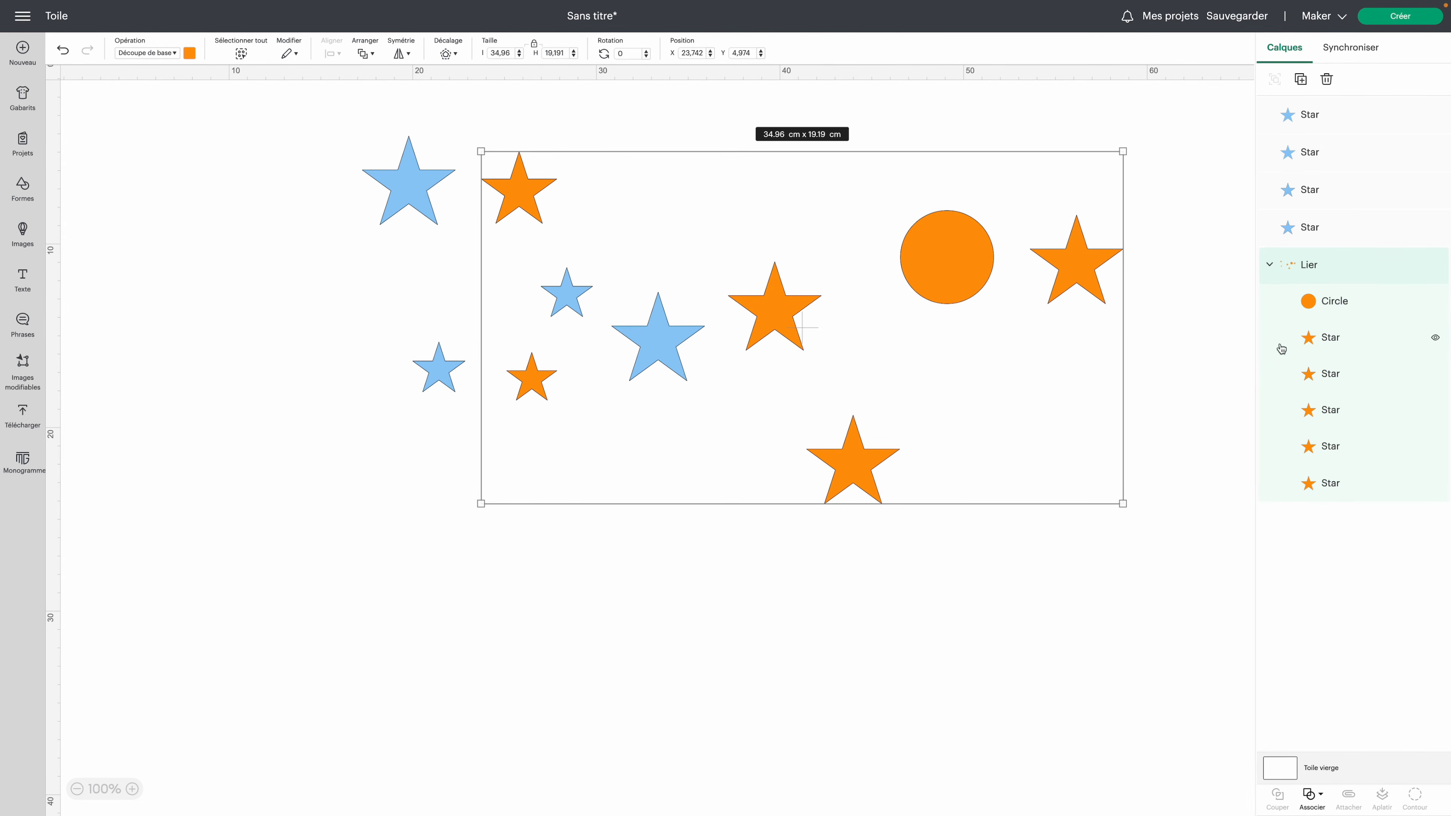
{"action": "left_click", "coordinate": [1315, 803]}
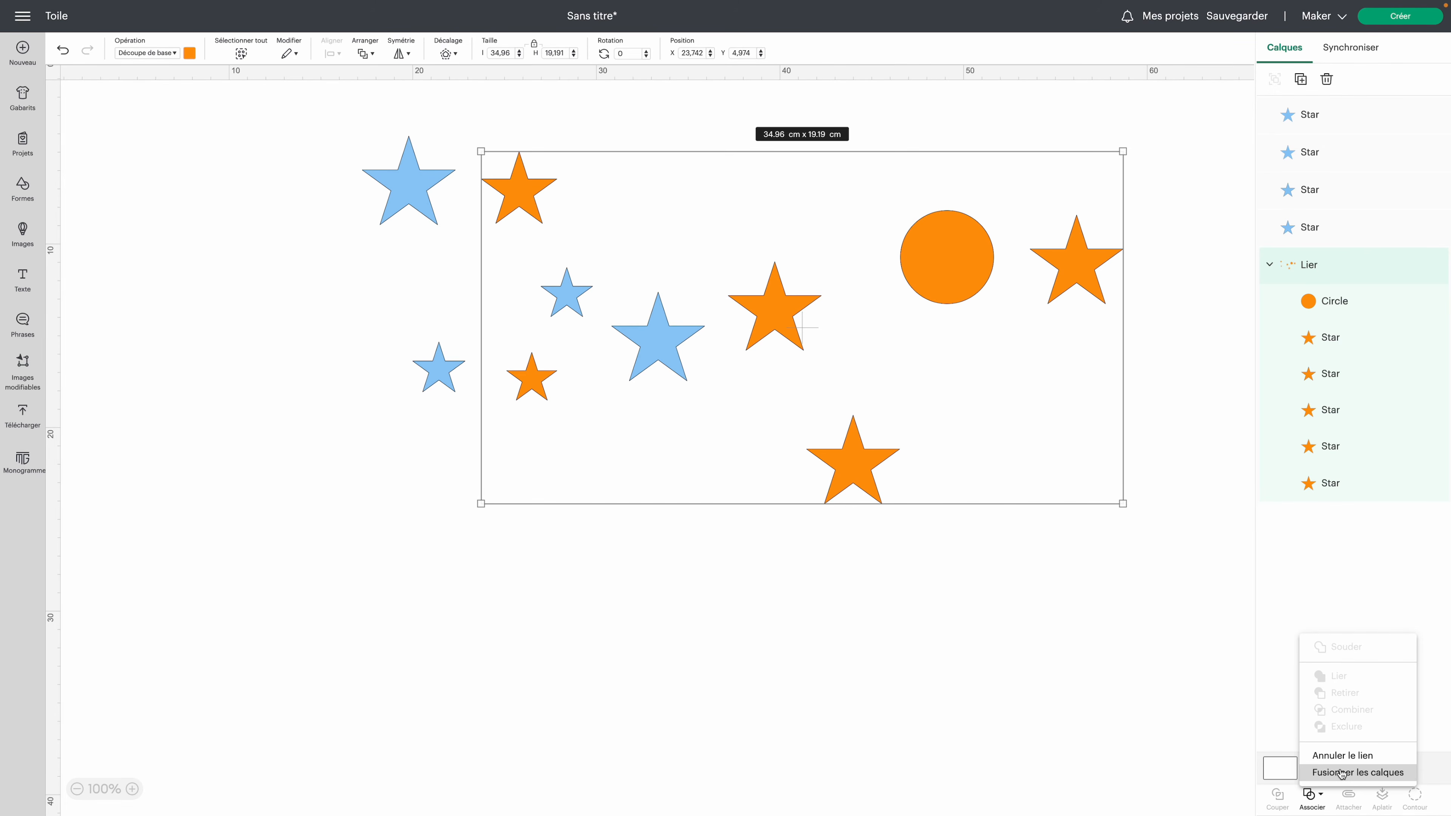
Step: Add the text "Je Crée Je Cut" in the Analog Script font and place it beside the lowest orange star
{"action": "left_click", "coordinate": [18, 272]}
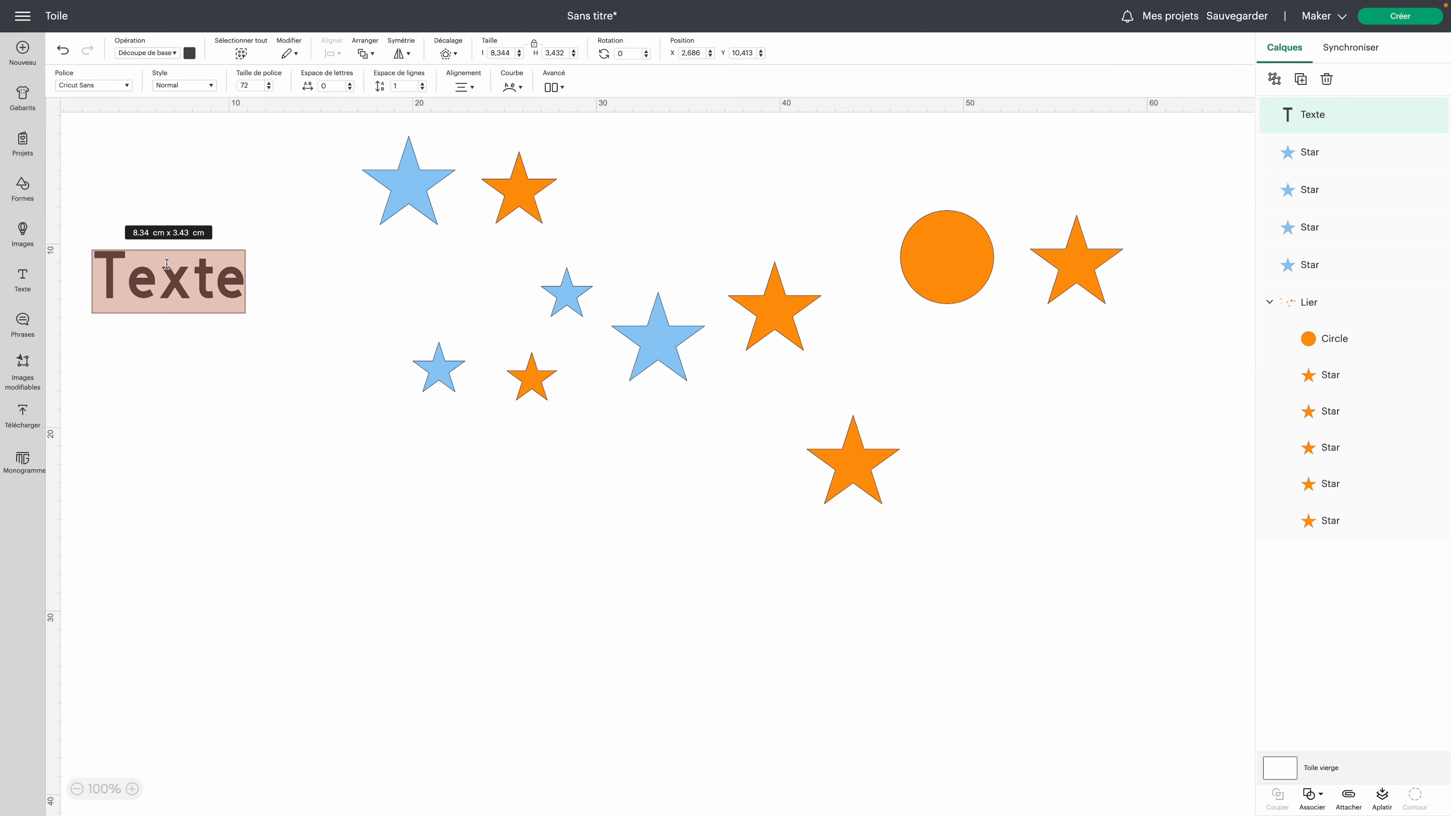
{"action": "type", "text": "Je Crée J"}
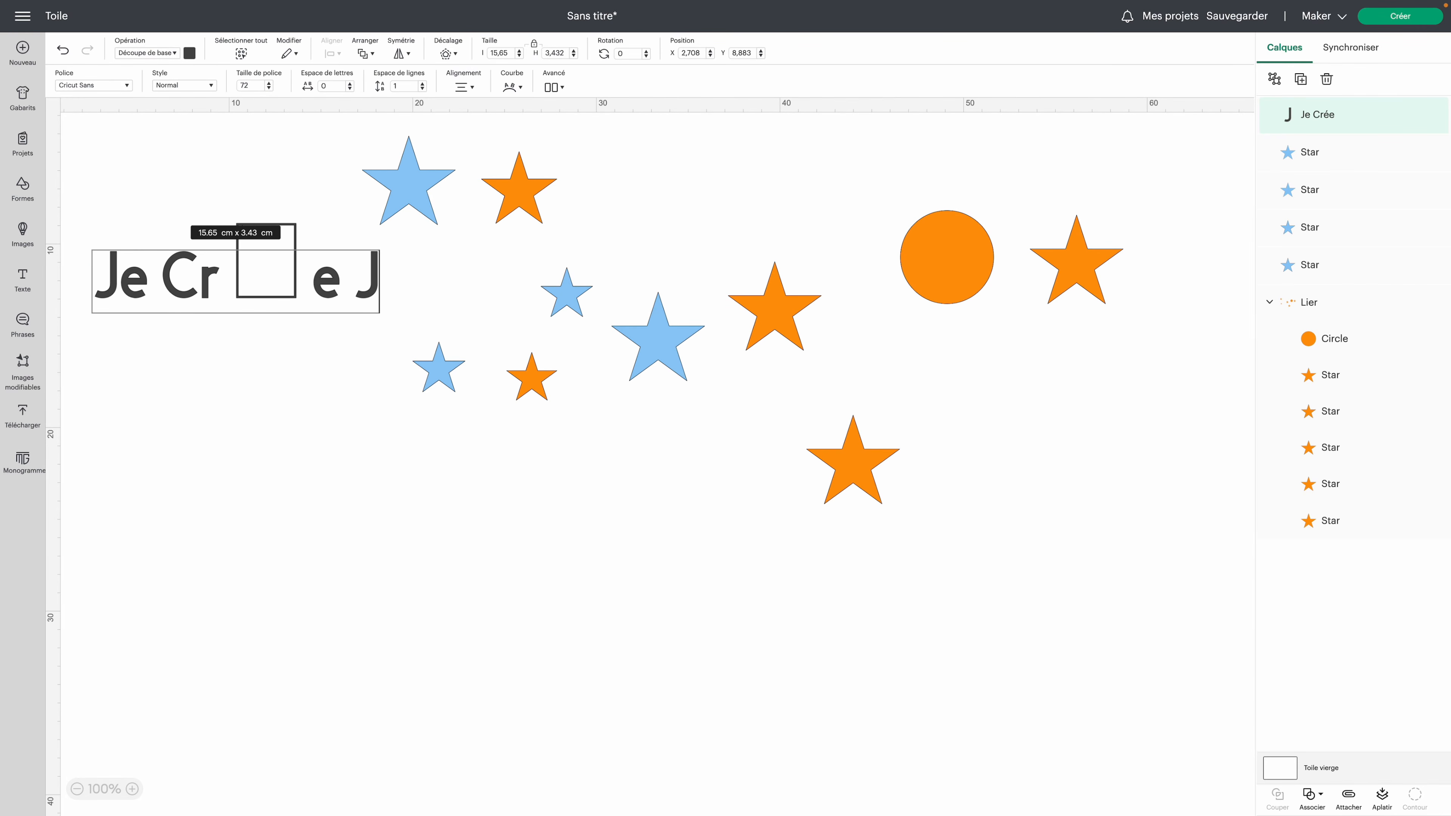
{"action": "type", "text": "e Cut"}
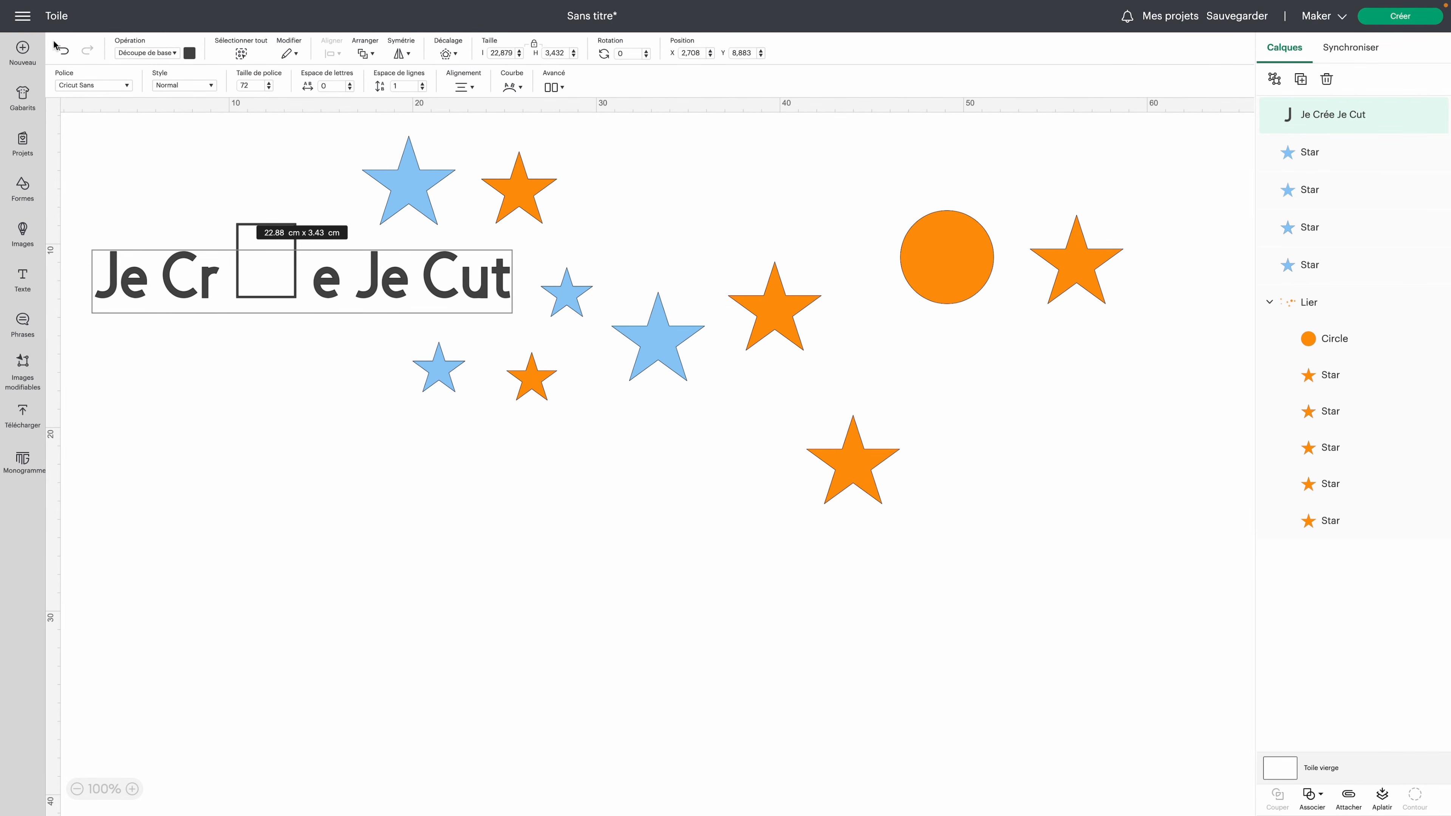
{"action": "left_click", "coordinate": [87, 87]}
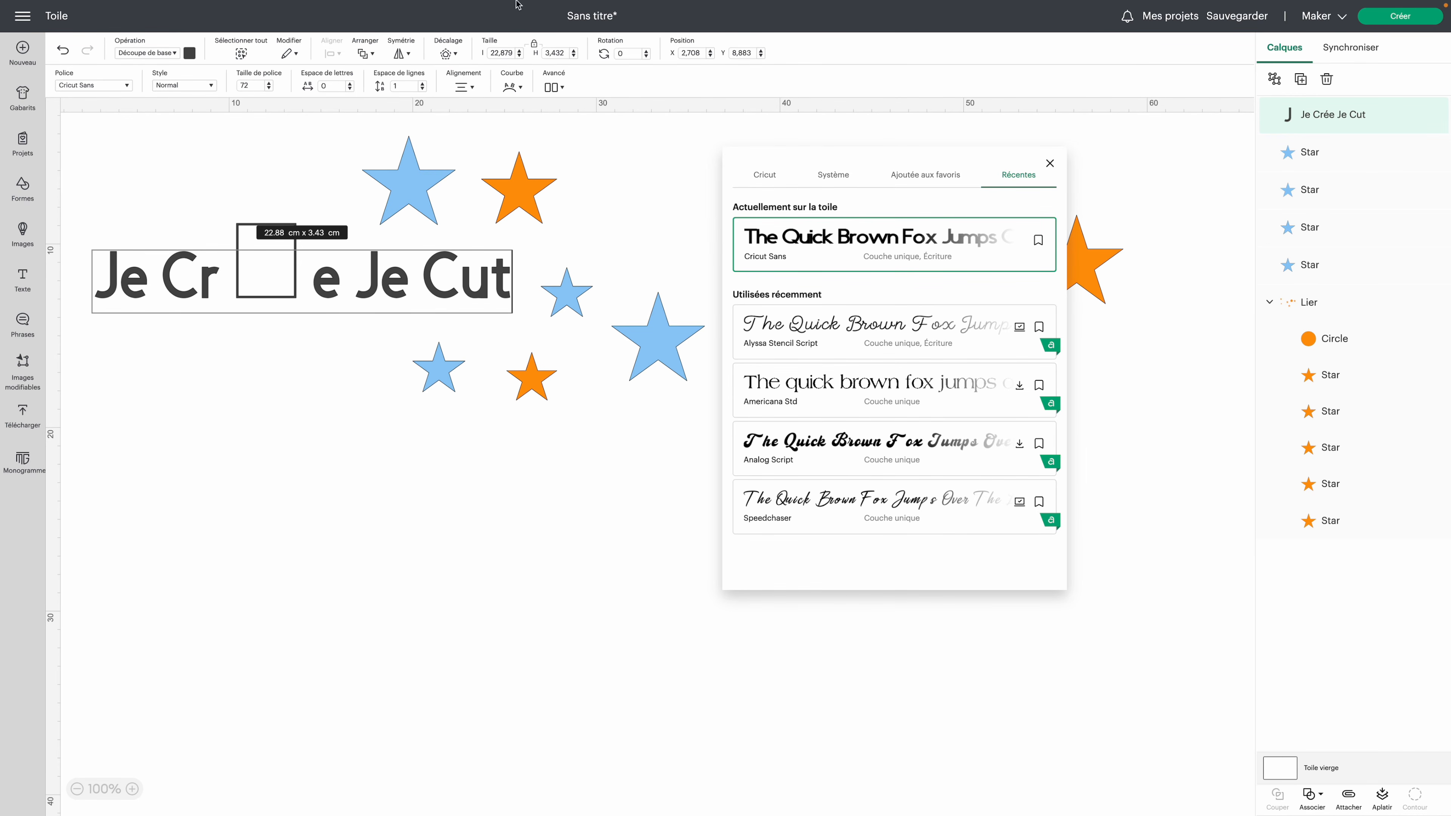
{"action": "left_click", "coordinate": [855, 455]}
{"action": "left_click_drag", "start_coordinate": [352, 305], "coordinate": [668, 505]}
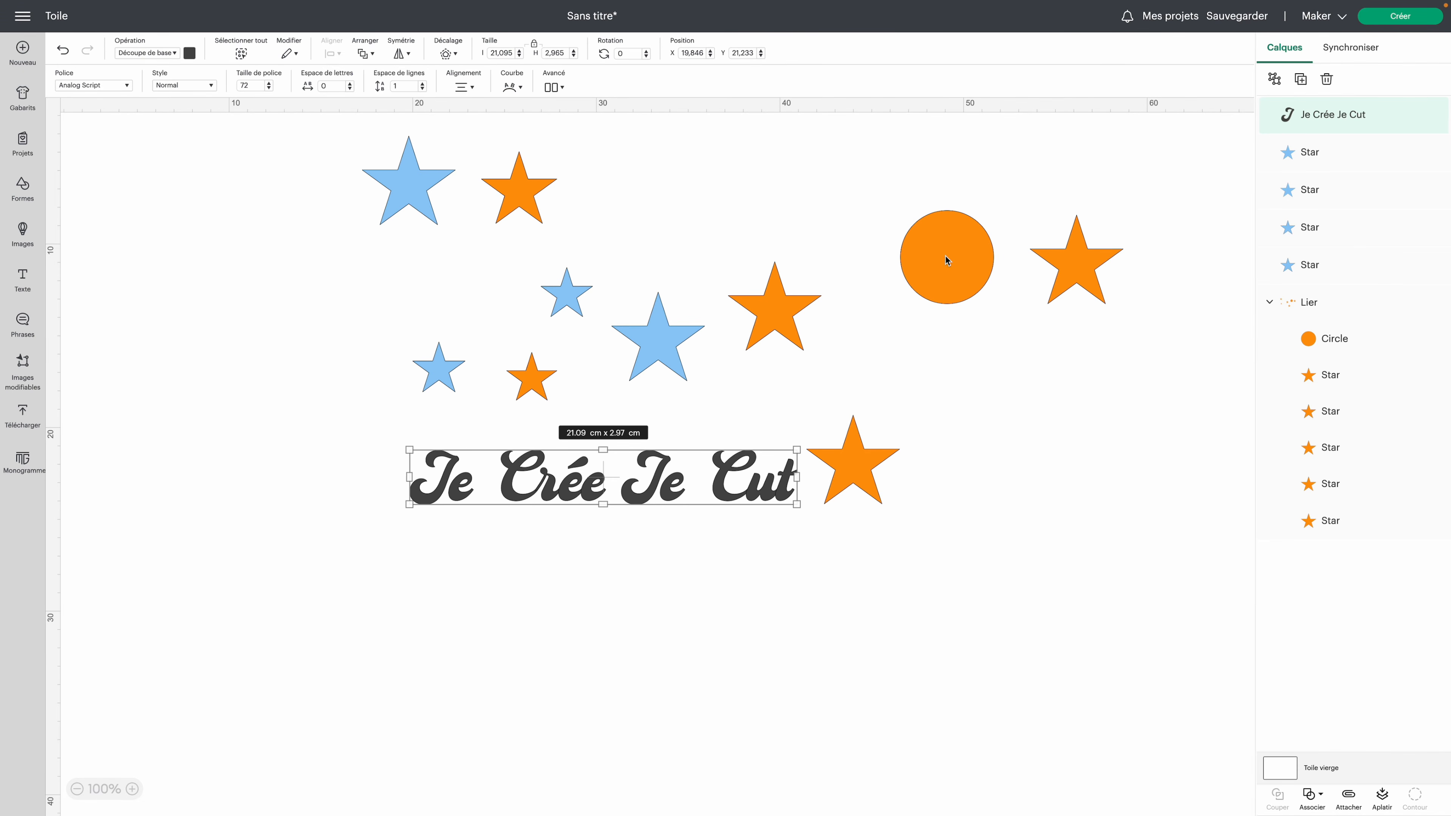
Step: Add the "Je Crée Je Cut" text layer to the Lier group and shift the whole group slightly right
{"action": "left_click_drag", "start_coordinate": [1338, 123], "coordinate": [1316, 323]}
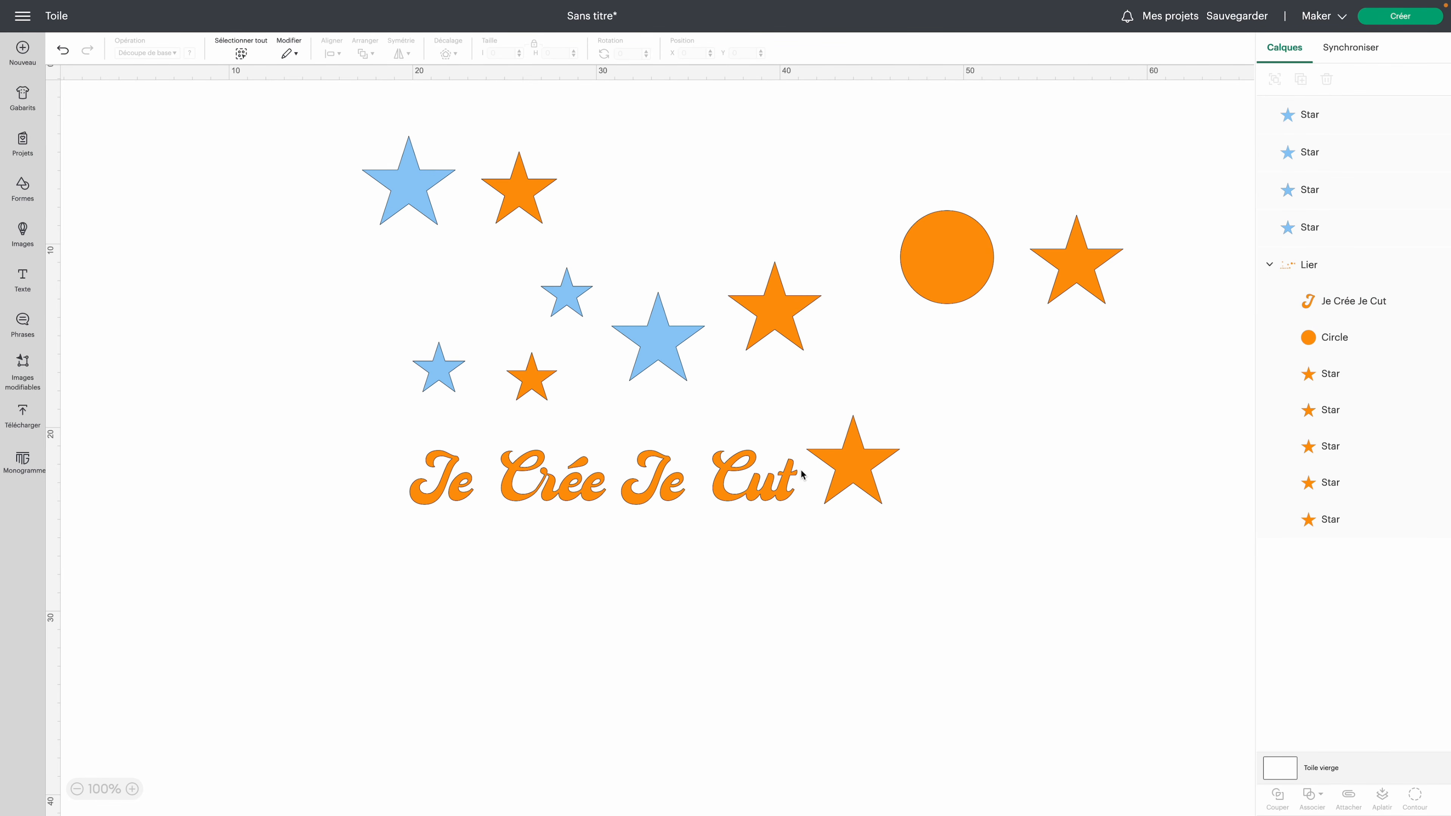
{"action": "left_click", "coordinate": [780, 485]}
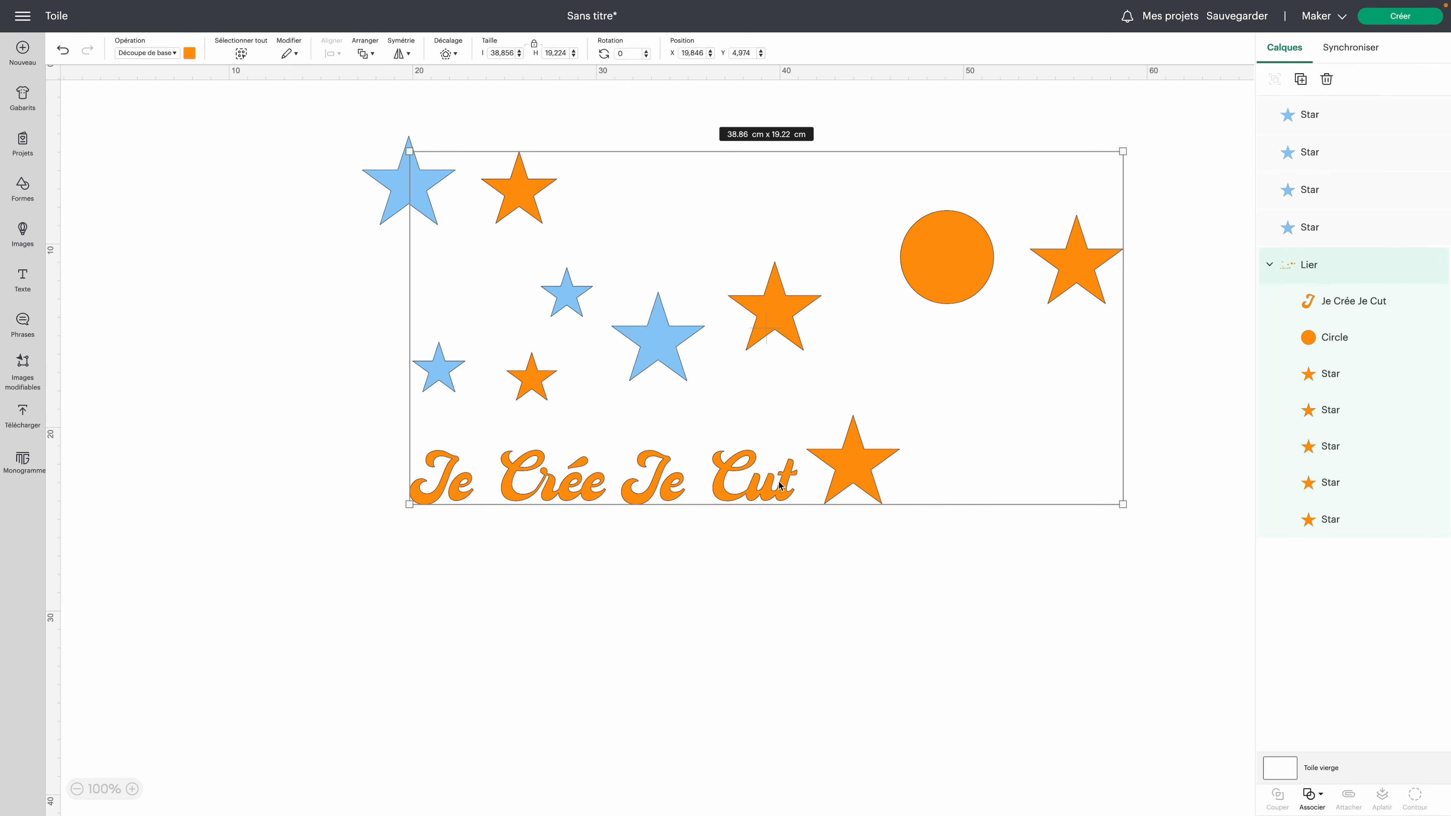
{"action": "mouse_move", "coordinate": [780, 485]}
{"action": "left_mouse_down"}
{"action": "mouse_move", "coordinate": [757, 513]}
{"action": "mouse_move", "coordinate": [826, 481]}
{"action": "mouse_move", "coordinate": [813, 496]}
{"action": "mouse_move", "coordinate": [821, 471]}
{"action": "mouse_move", "coordinate": [802, 490]}
{"action": "mouse_move", "coordinate": [860, 468]}
{"action": "mouse_move", "coordinate": [784, 483]}
{"action": "mouse_move", "coordinate": [798, 480]}
{"action": "left_mouse_up"}
{"action": "scroll", "coordinate": [797, 482], "scroll_direction": "right", "scroll_amount": 1}
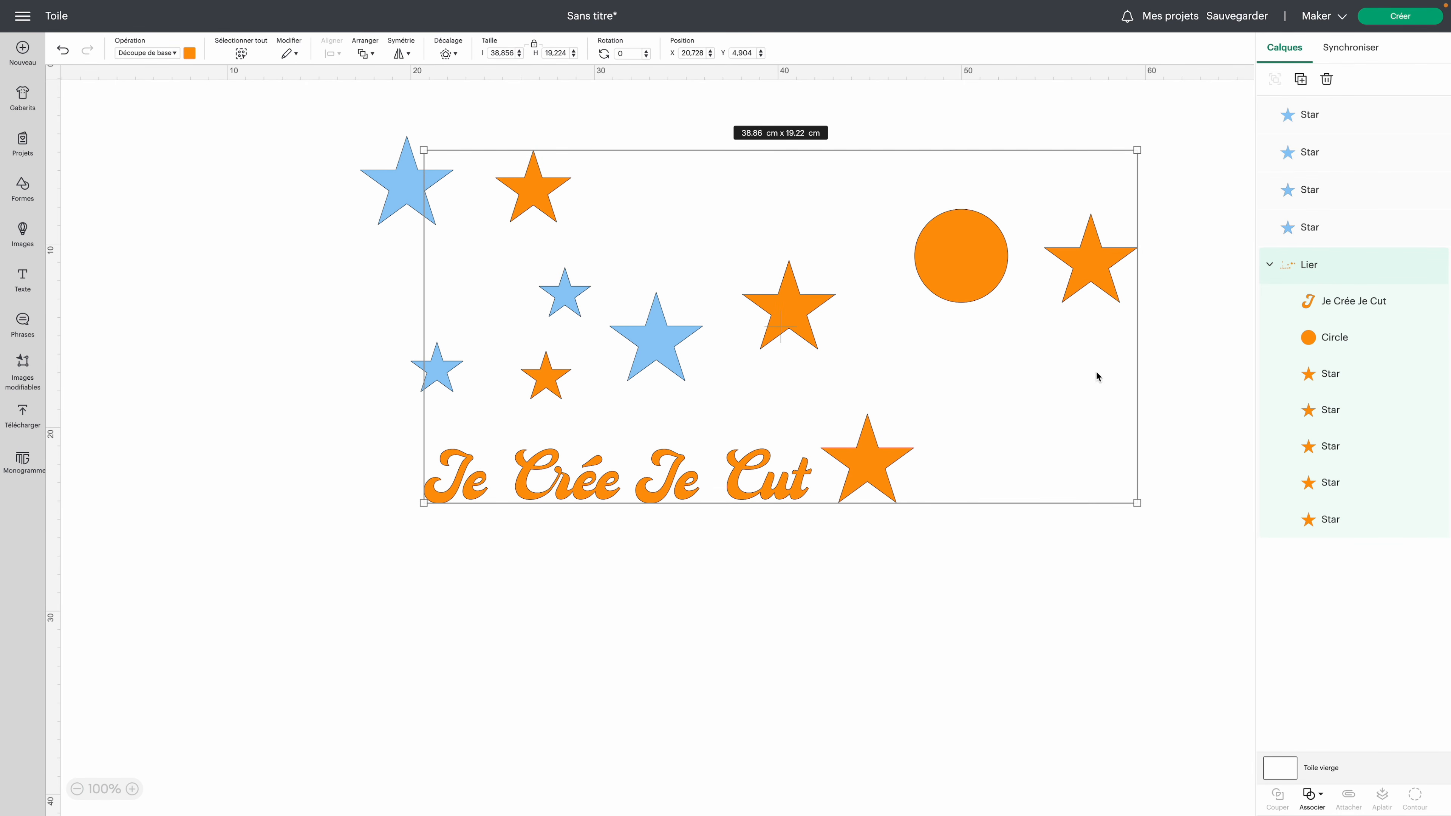
Step: Move only the "Je Crée Je Cut" text inside the Lier group so it overlaps the lowest orange star
{"action": "left_click", "coordinate": [1371, 301]}
{"action": "left_click_drag", "start_coordinate": [763, 489], "coordinate": [964, 477]}
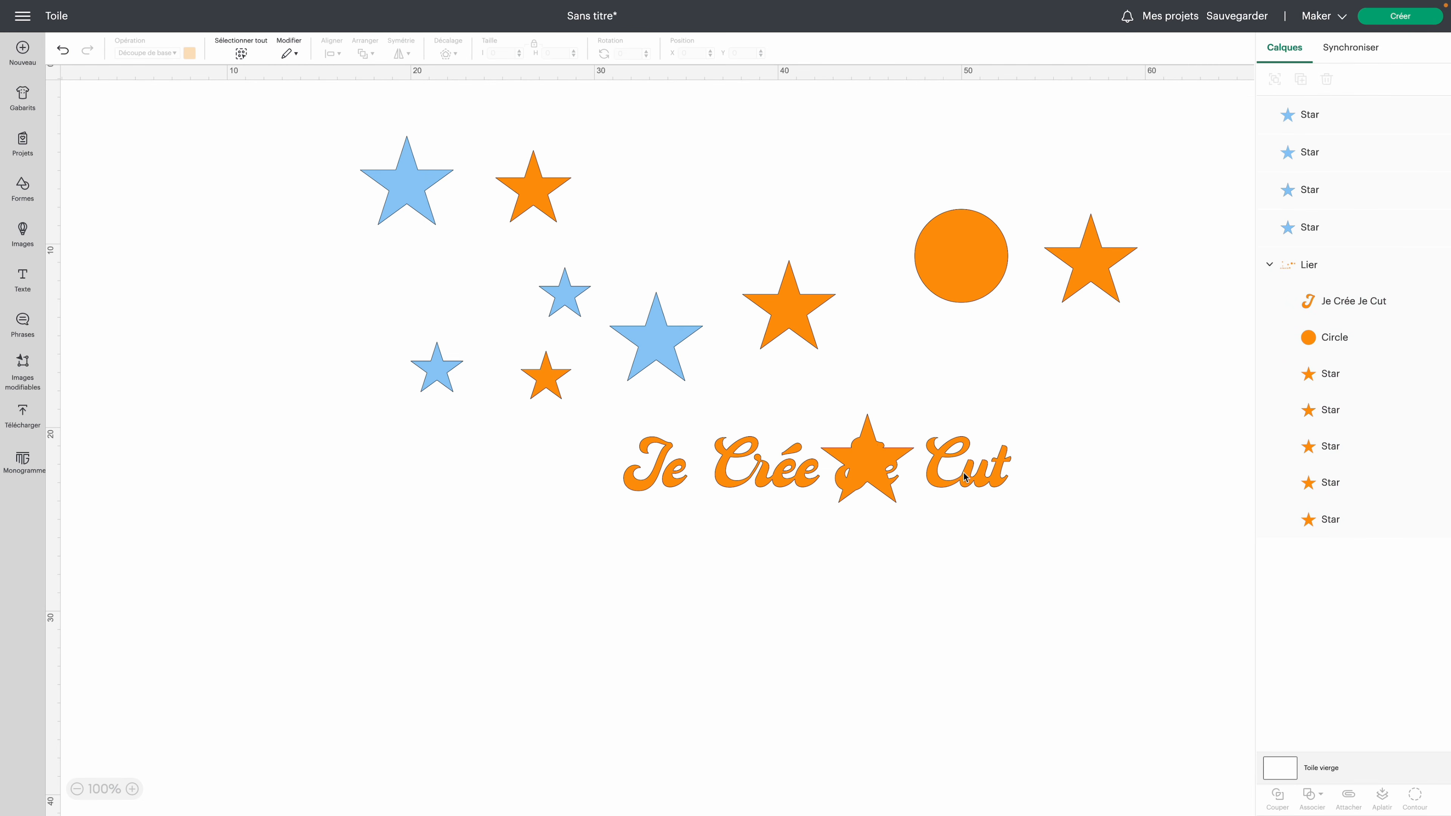
{"action": "left_click", "coordinate": [970, 478]}
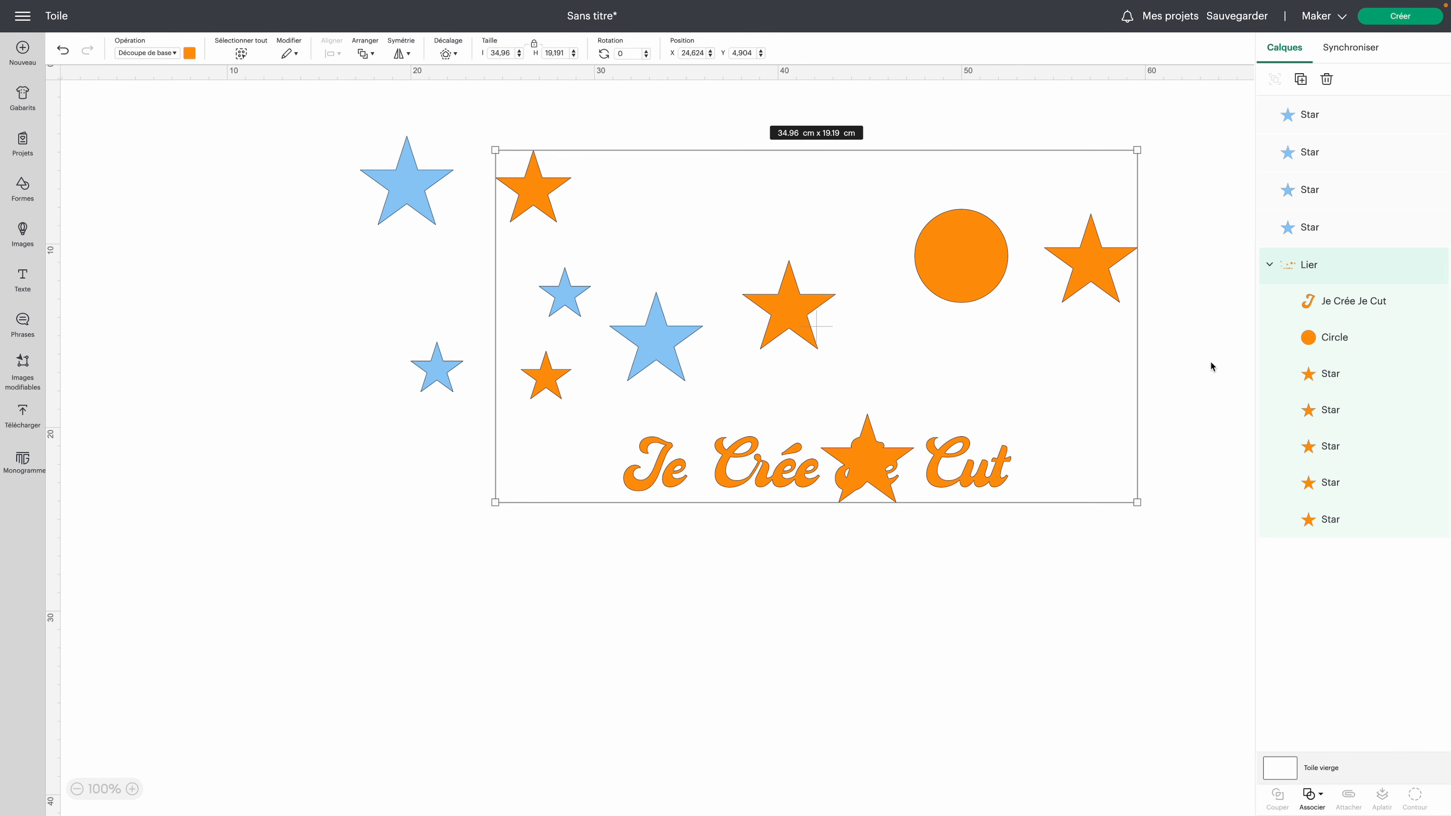
{"action": "left_click", "coordinate": [1293, 309]}
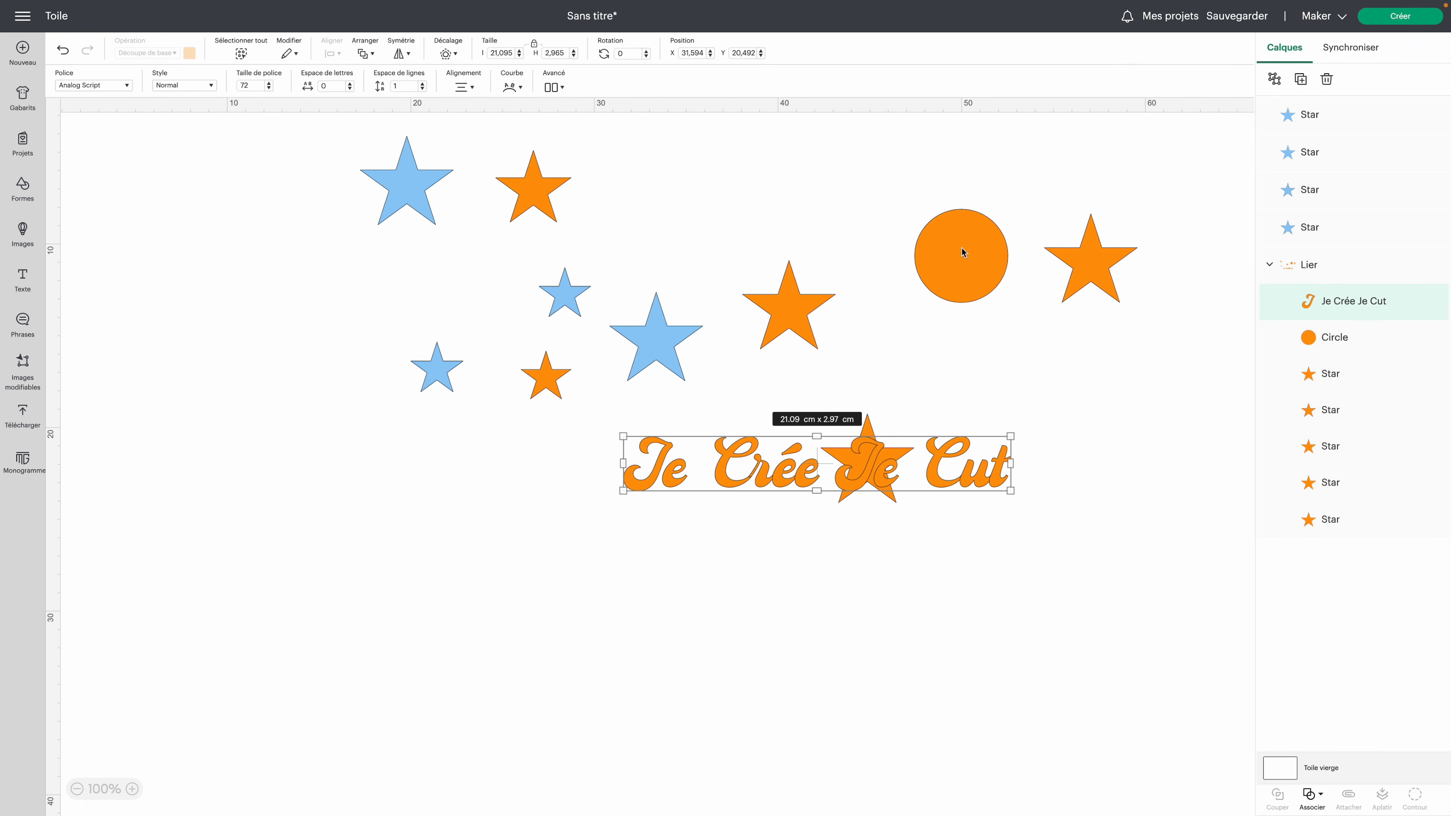
Step: Move only the circle inside the Lier group onto the first word "Je" of the text
{"action": "left_click", "coordinate": [1340, 334]}
{"action": "left_click_drag", "start_coordinate": [946, 259], "coordinate": [648, 455]}
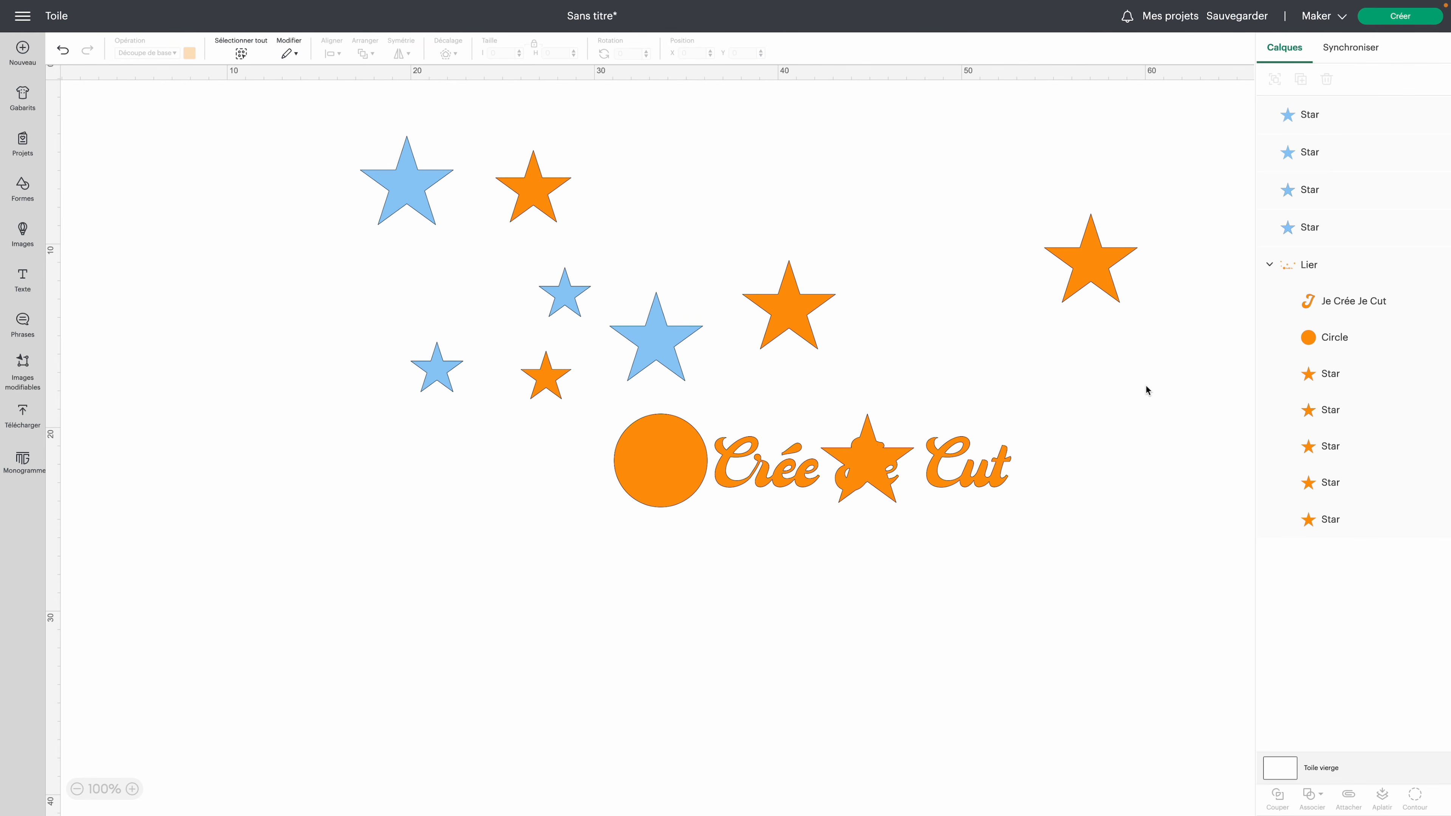
{"action": "scroll", "coordinate": [1147, 386], "scroll_direction": "right", "scroll_amount": 2}
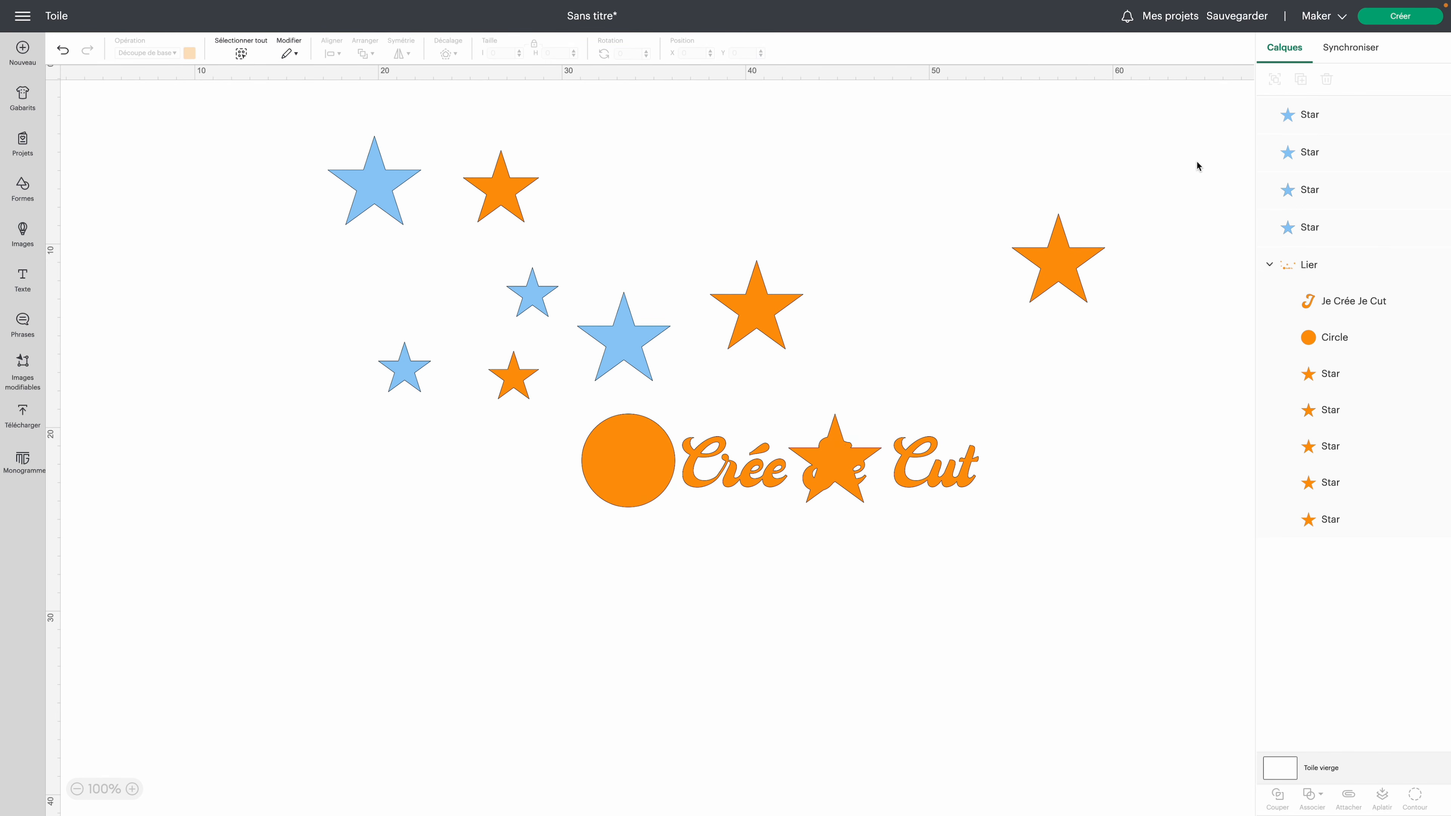